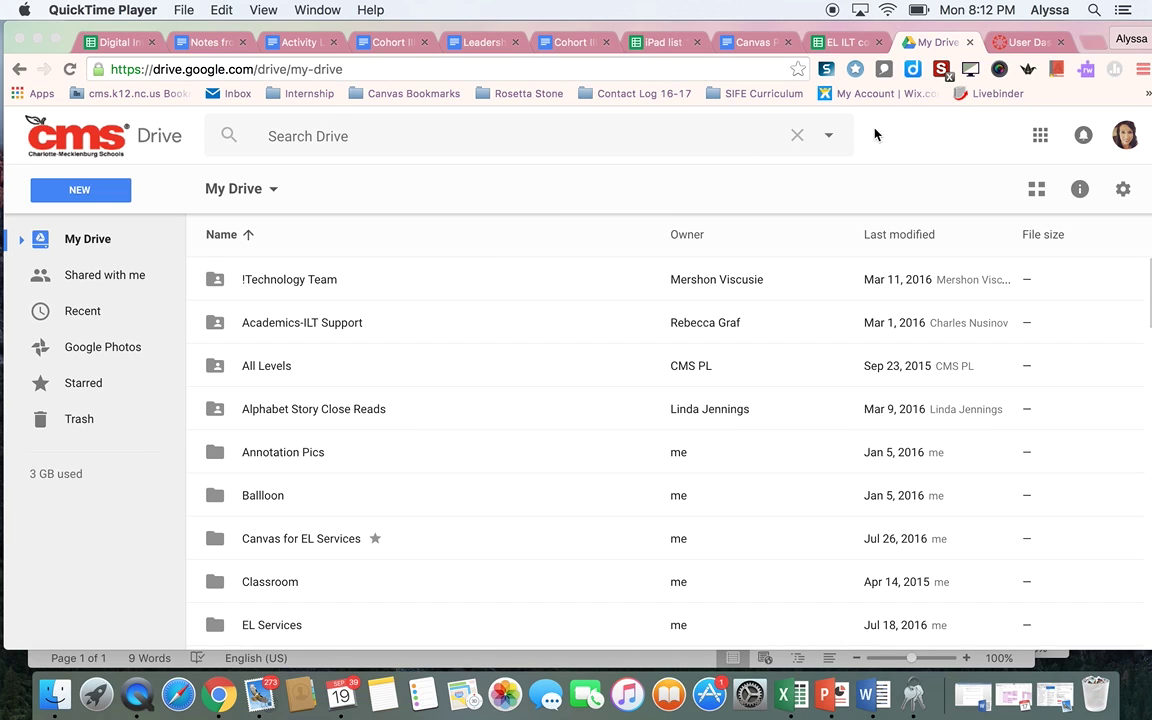
- Create a new blank Google Form in My Drive
{"action": "left_click", "coordinate": [1030, 44]}
{"action": "left_click", "coordinate": [942, 42]}
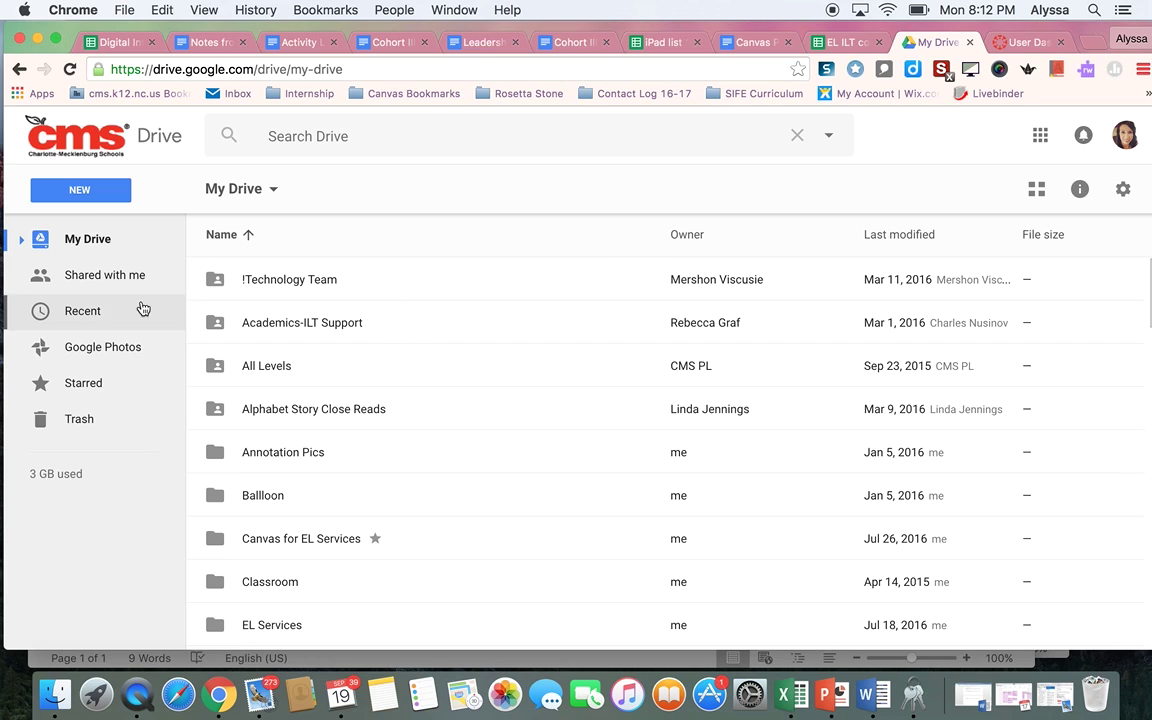
{"action": "left_click", "coordinate": [80, 199]}
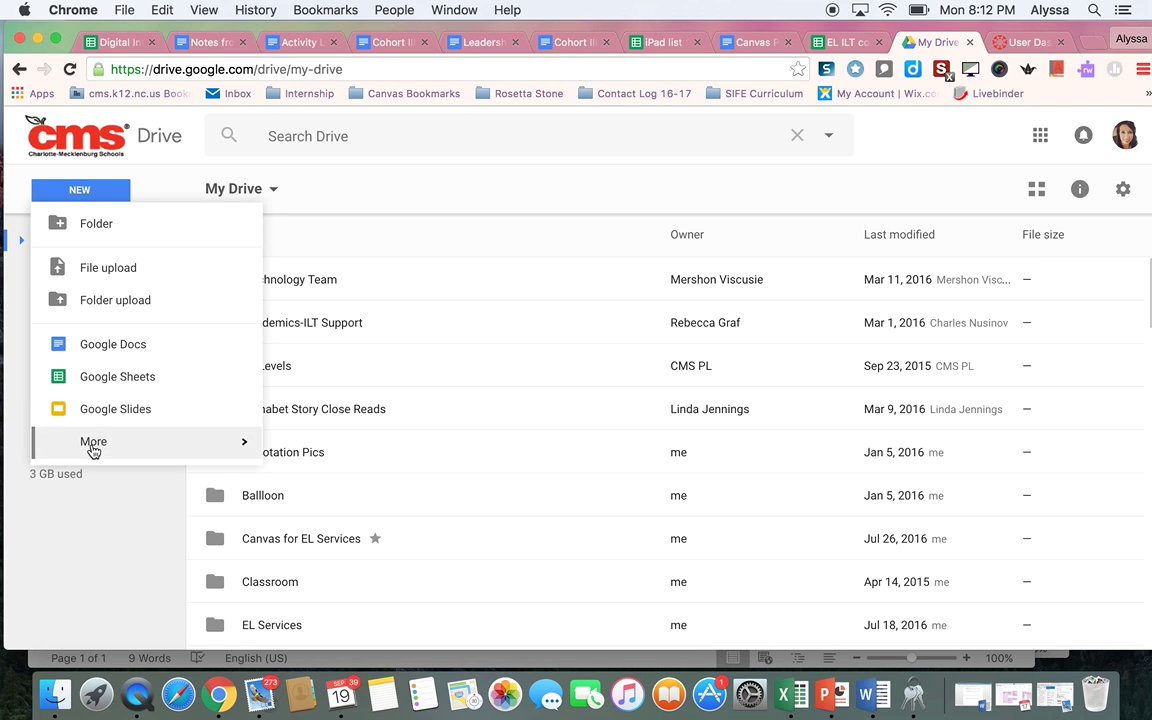
{"action": "mouse_move", "coordinate": [93, 451]}
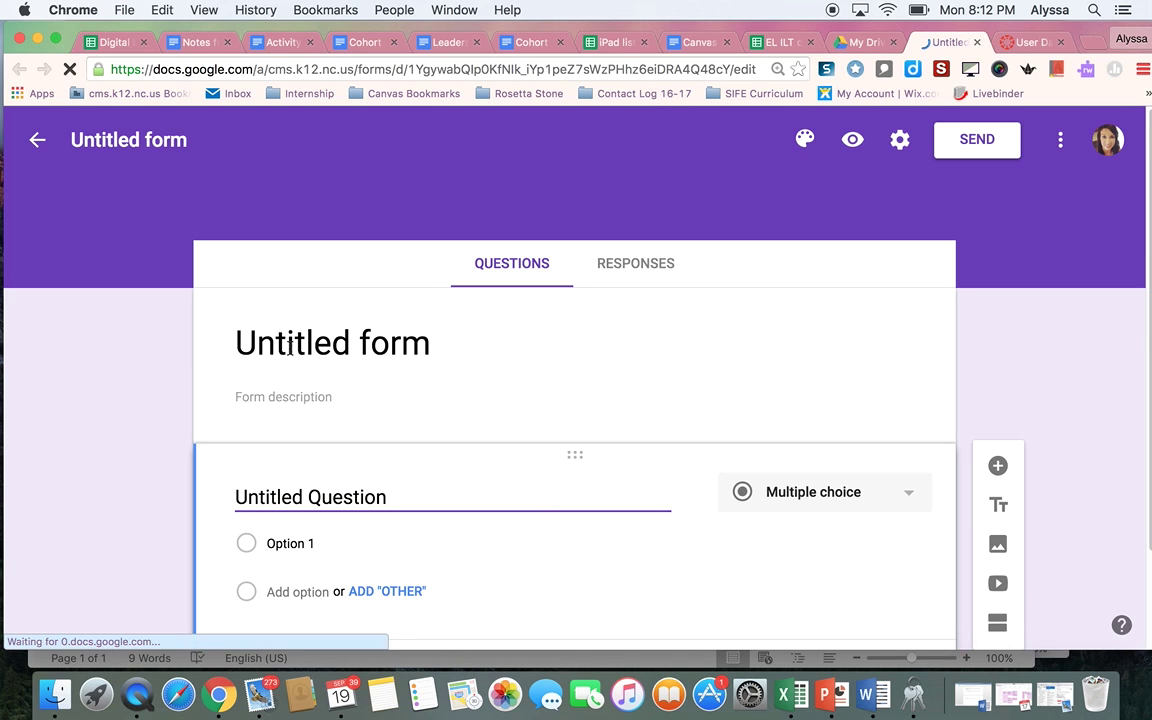
- Title the form "Example" and set its first question to "What is your name?"
{"action": "left_click", "coordinate": [290, 345]}
{"action": "type", "text": "Example"}
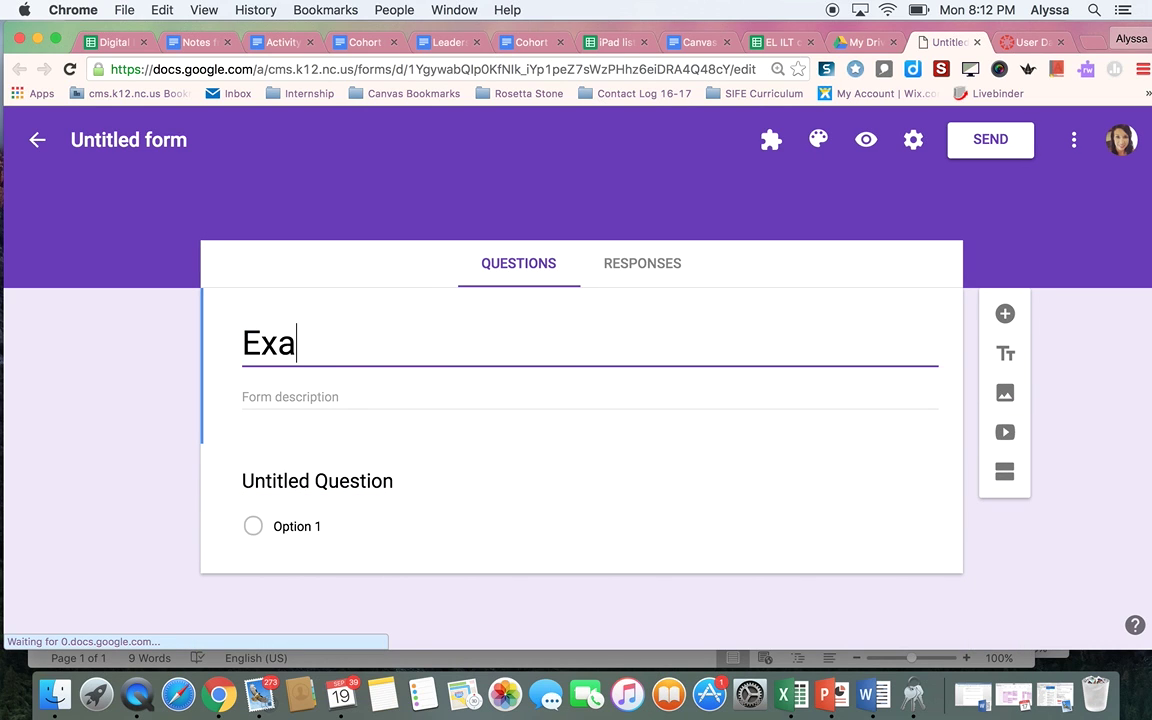
{"action": "left_click", "coordinate": [284, 480]}
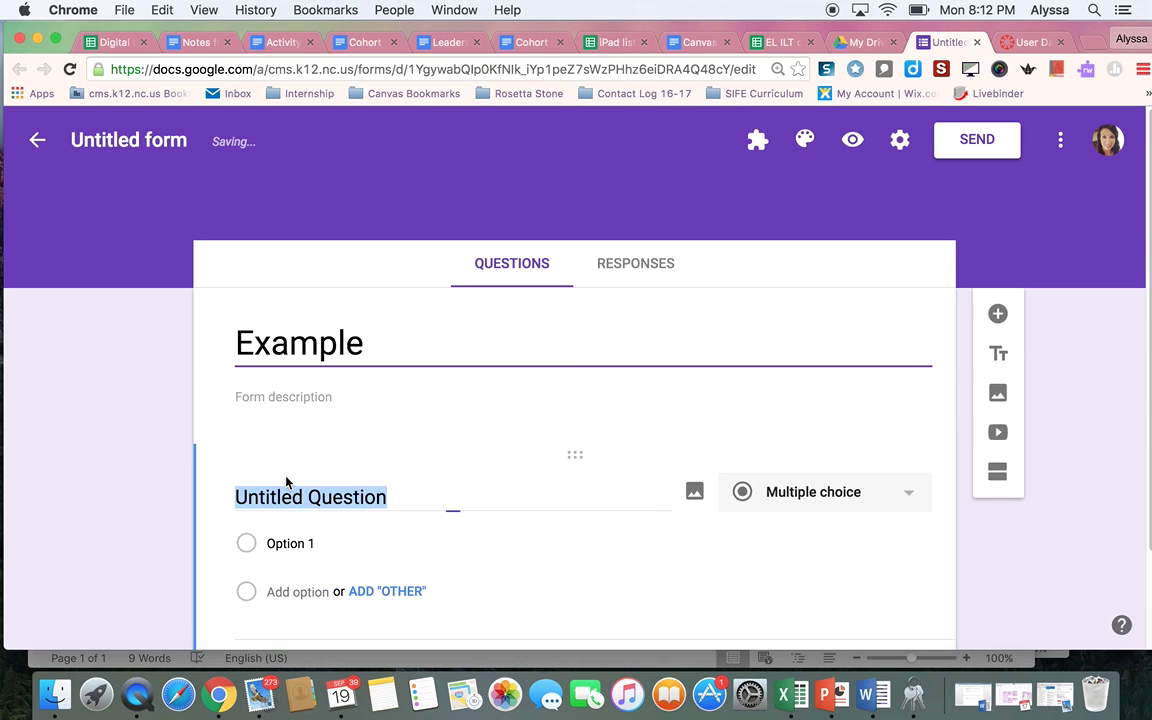
{"action": "type", "text": "What "}
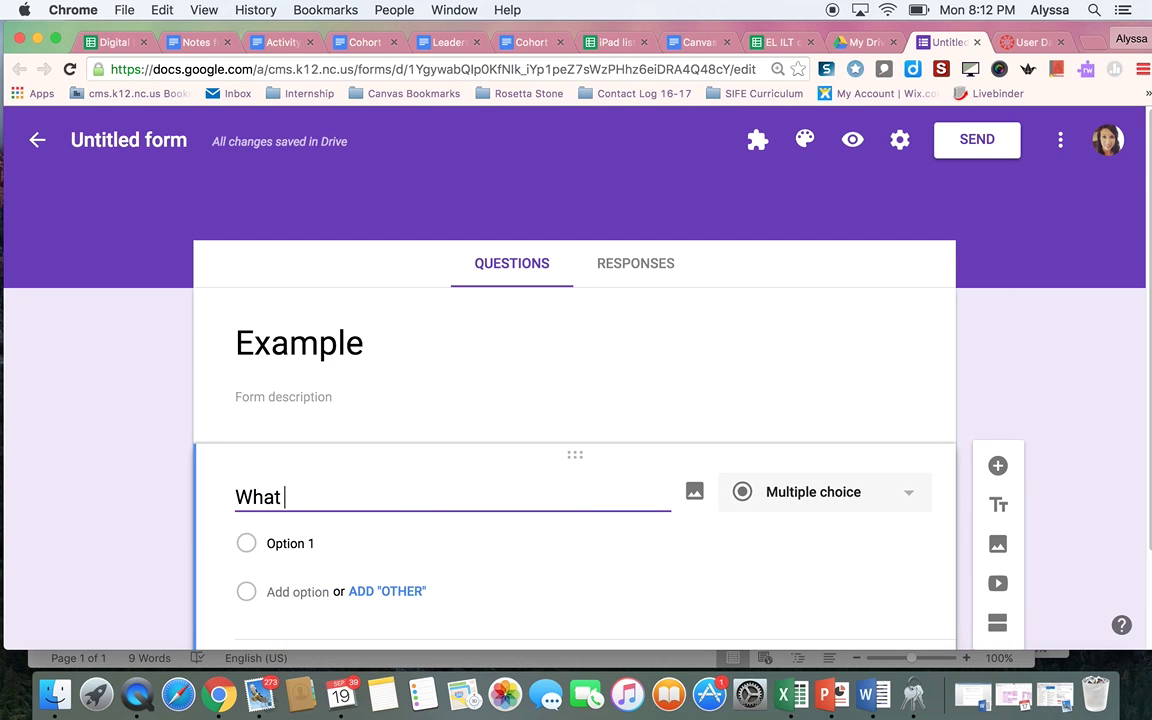
{"action": "type", "text": "is your name?"}
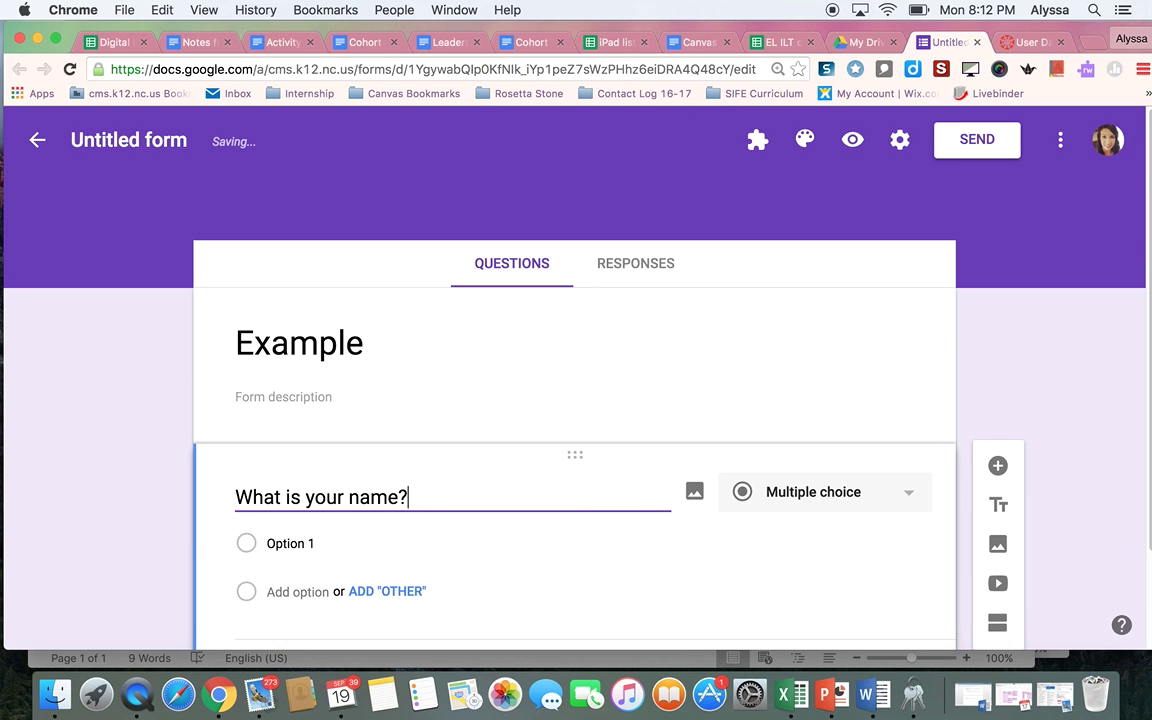
- Add a second question below the name question and look through the available question types, leaving it as Multiple choice
{"action": "scroll", "coordinate": [296, 473], "scroll_direction": "down", "scroll_amount": 3}
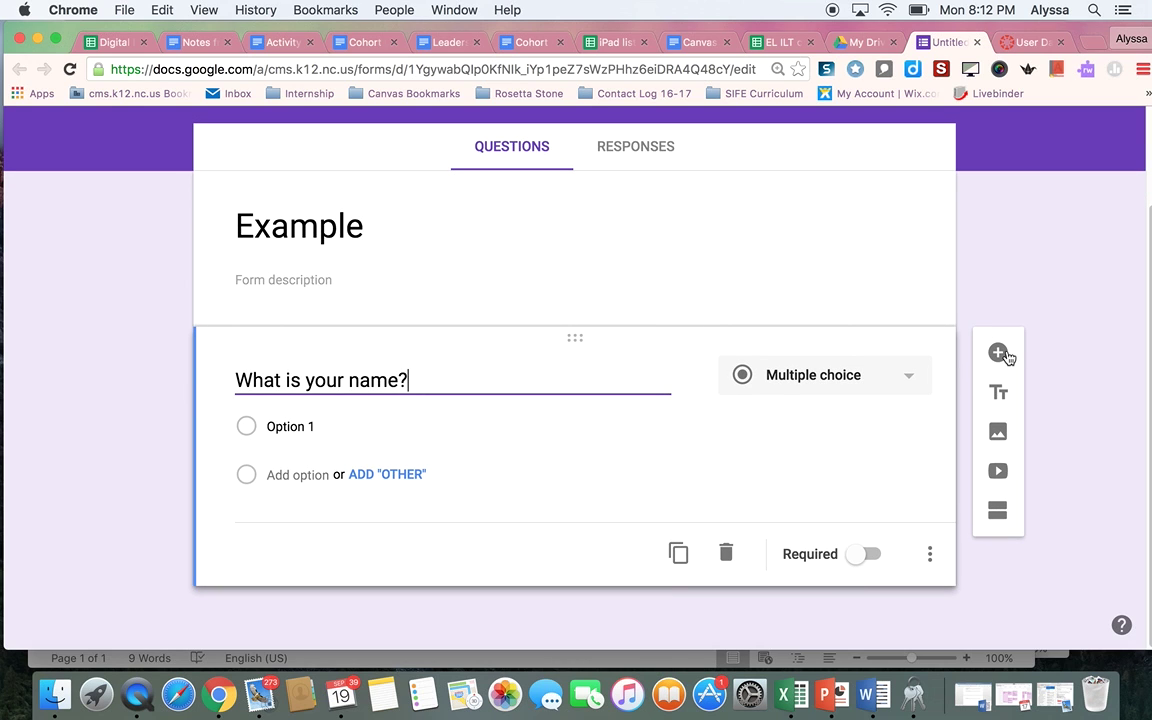
{"action": "left_click", "coordinate": [999, 354]}
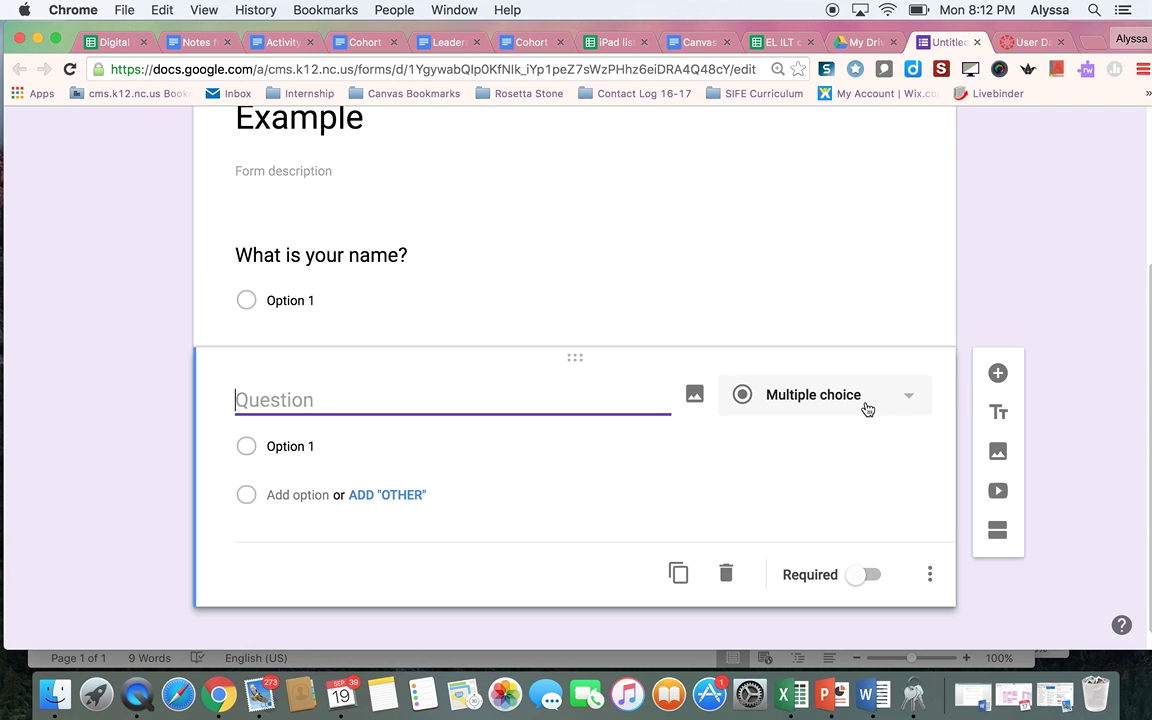
{"action": "left_click", "coordinate": [907, 399]}
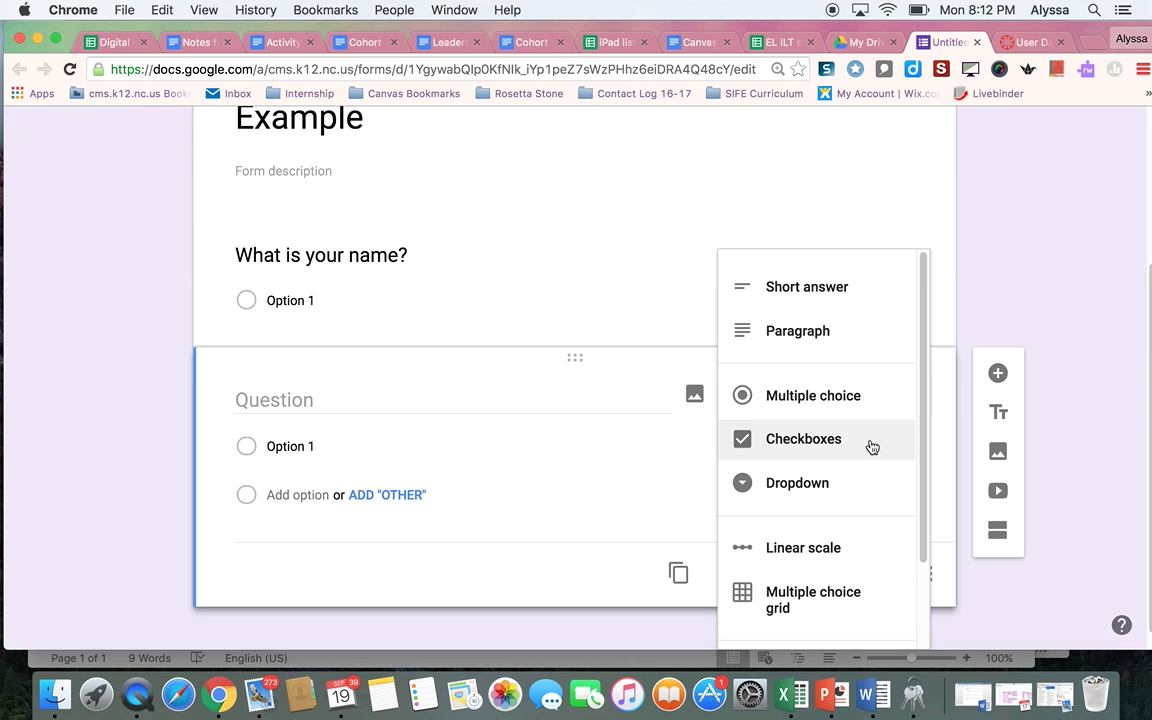
{"action": "scroll", "coordinate": [862, 553], "scroll_direction": "down", "scroll_amount": 3}
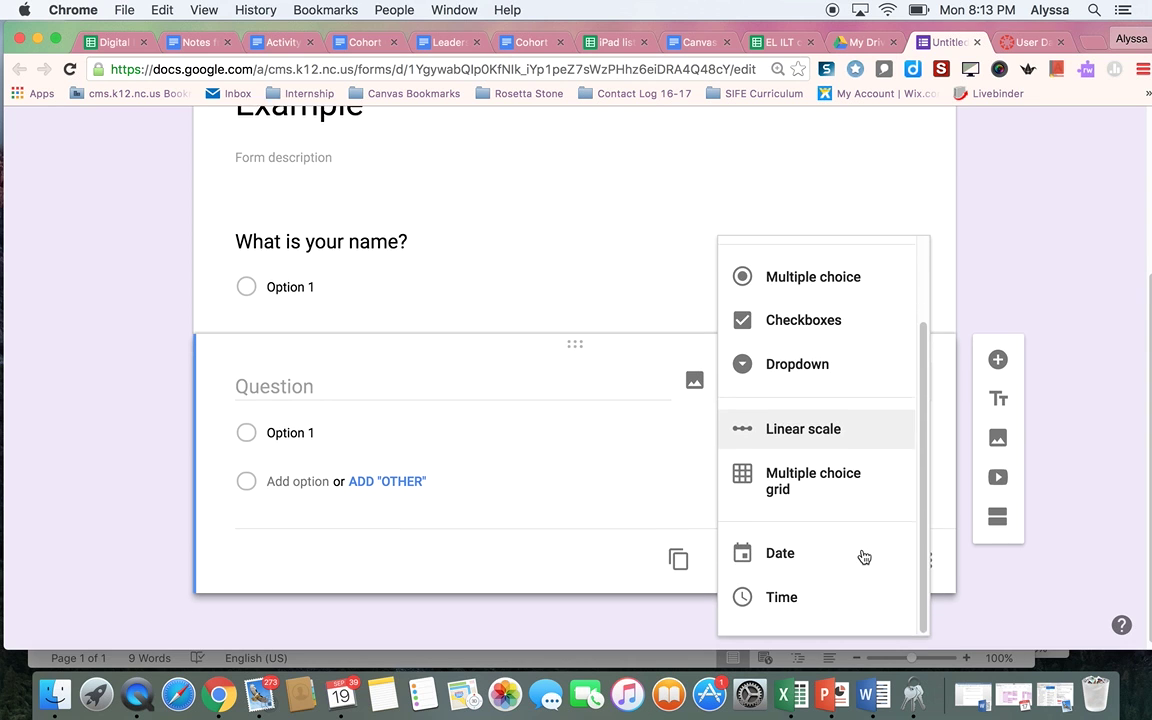
{"action": "scroll", "coordinate": [864, 555], "scroll_direction": "up", "scroll_amount": 4}
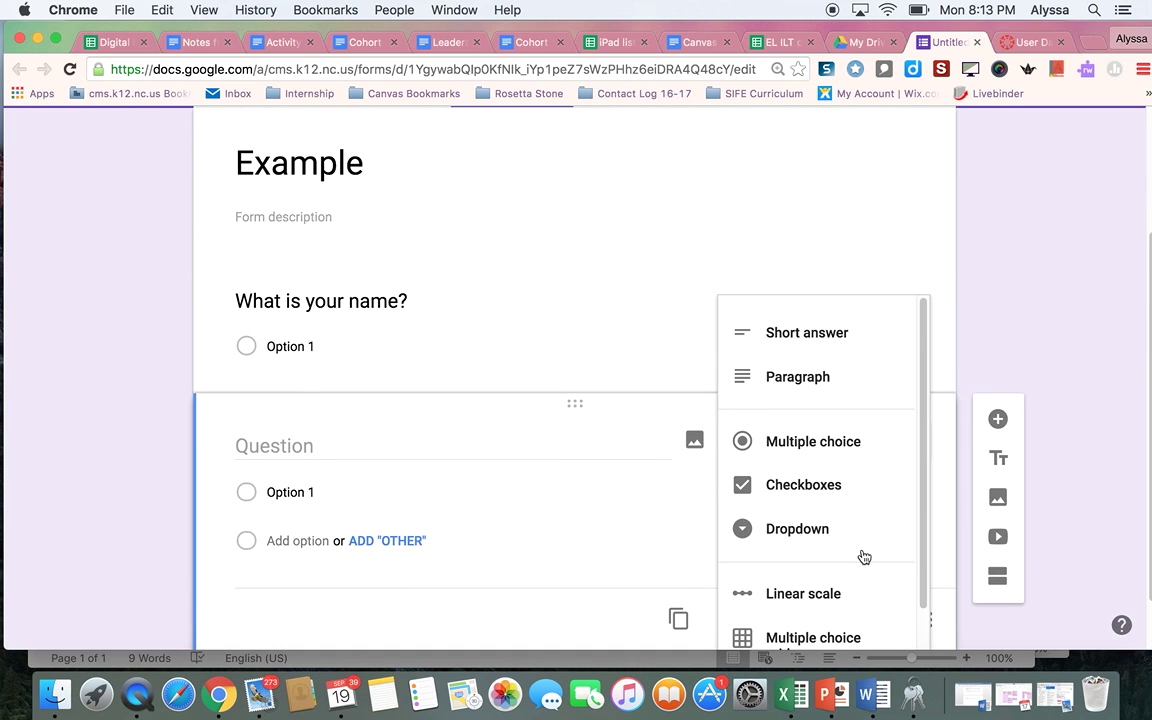
{"action": "left_click", "coordinate": [1011, 360]}
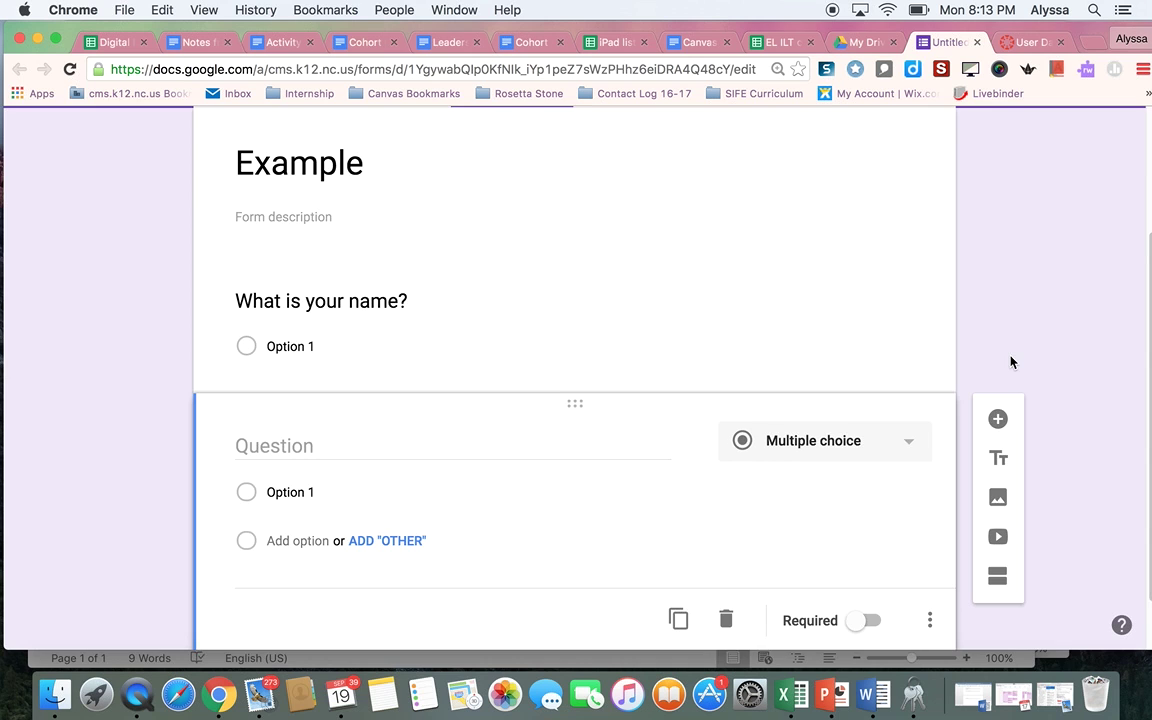
- Search YouTube for "dinosaurs" and insert the video "The BEST of Discovery's Dinosaurs" below the second question
{"action": "scroll", "coordinate": [1011, 362], "scroll_direction": "down", "scroll_amount": 1}
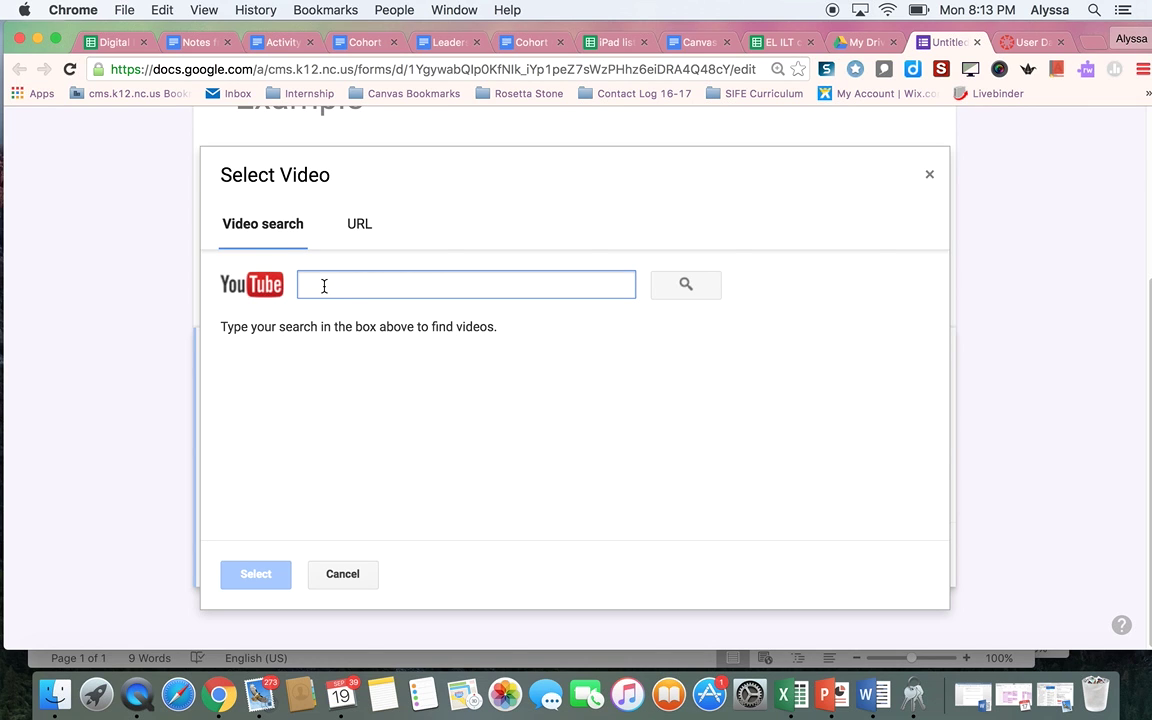
{"action": "type", "text": "dinosaurs"}
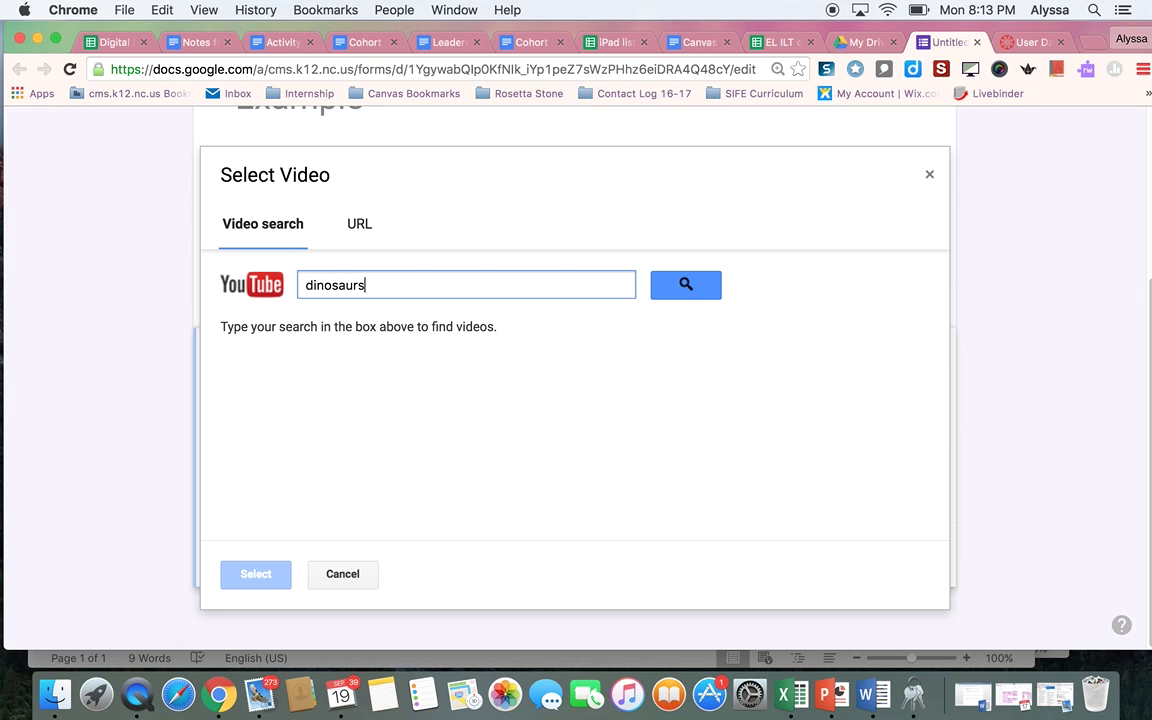
{"action": "key", "text": "Return"}
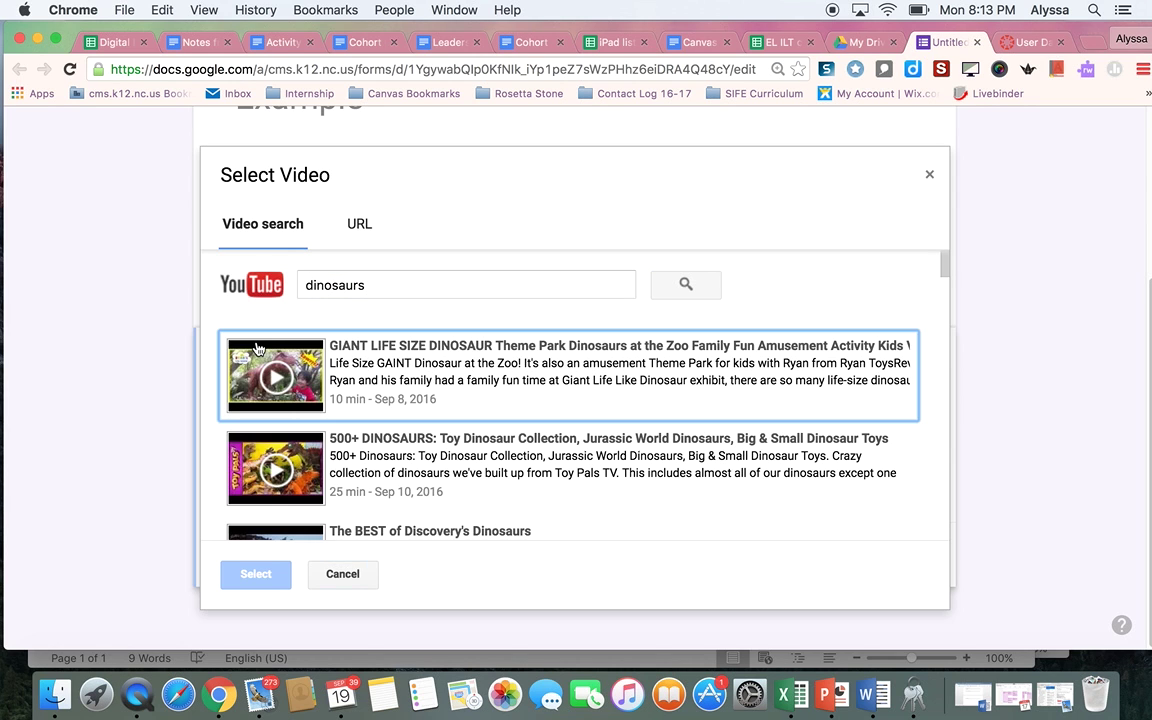
{"action": "scroll", "coordinate": [293, 398], "scroll_direction": "down", "scroll_amount": 3}
{"action": "left_click", "coordinate": [243, 455]}
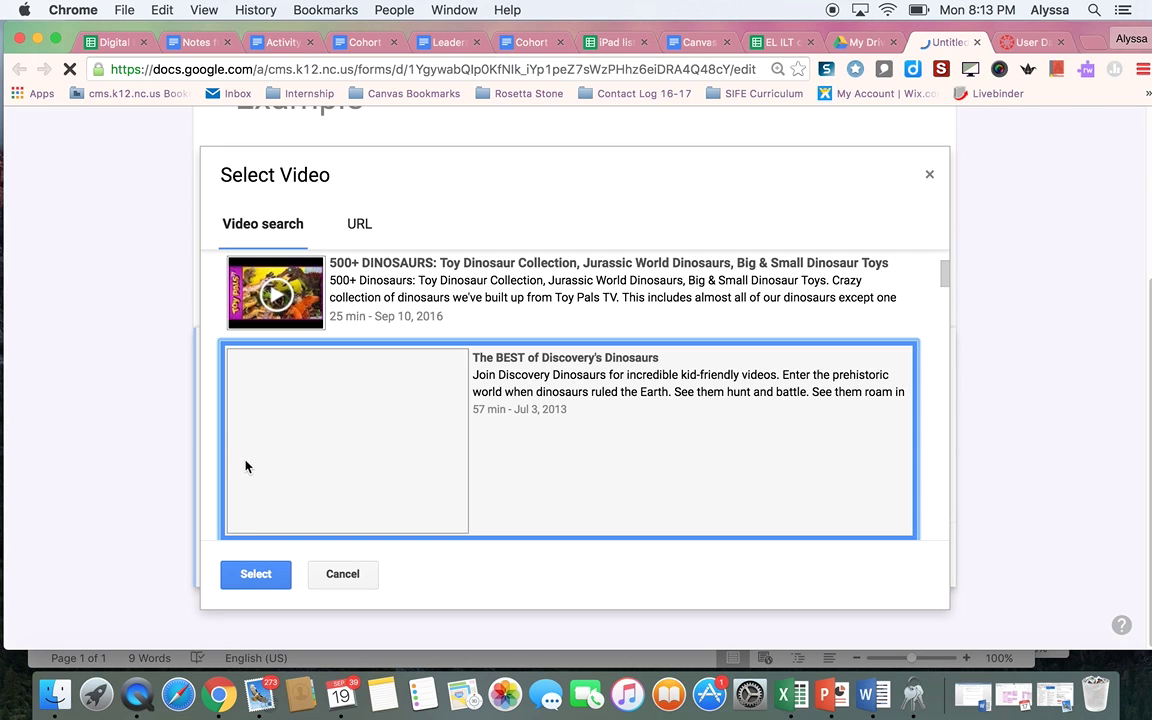
{"action": "left_click", "coordinate": [255, 575]}
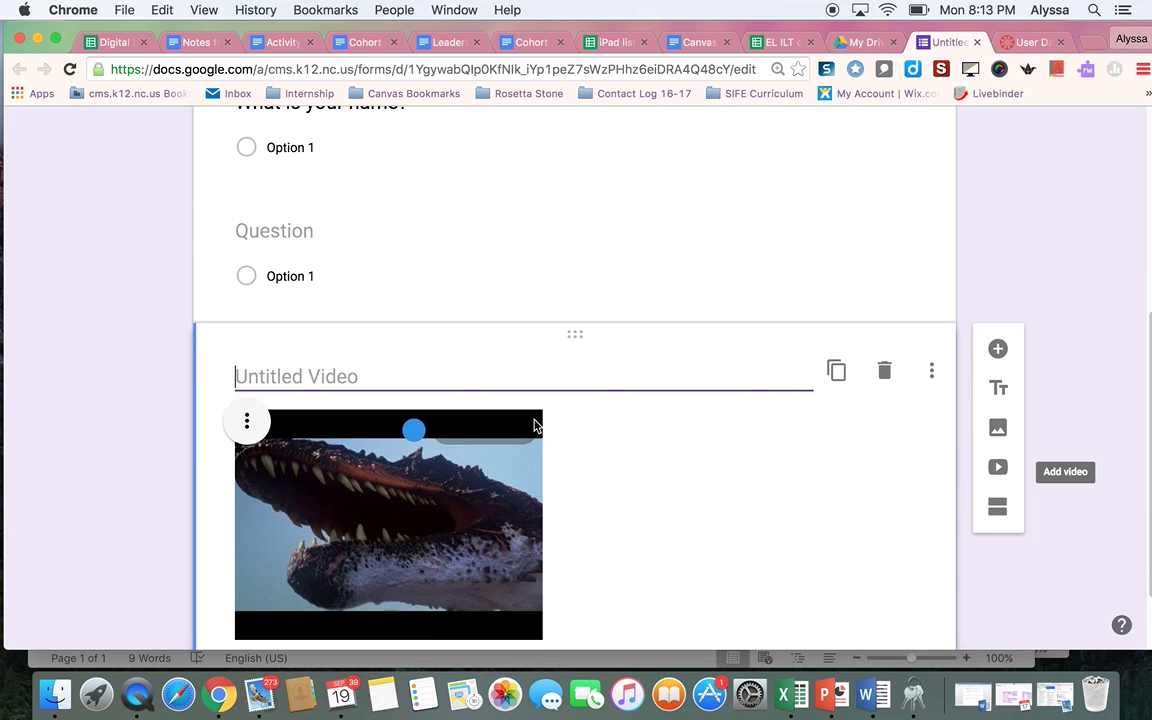
- Title the inserted video "Please watch this video before answering the questions below:"
{"action": "type", "text": "Please watch"}
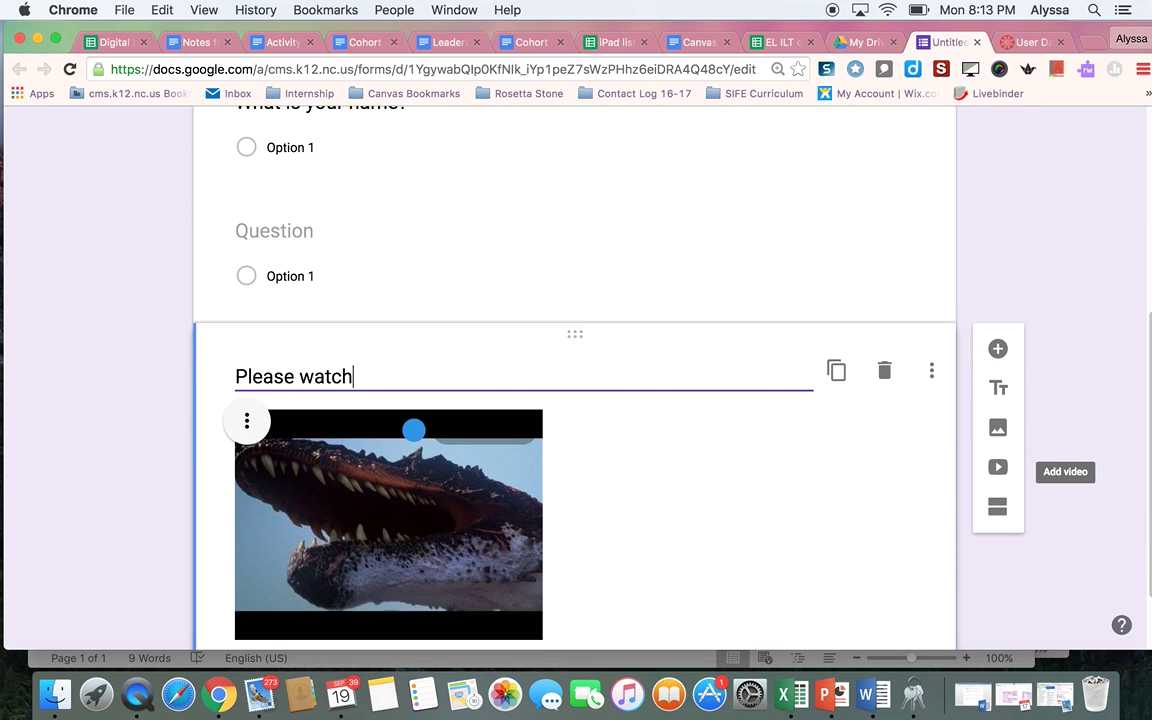
{"action": "type", "text": " this video beof"}
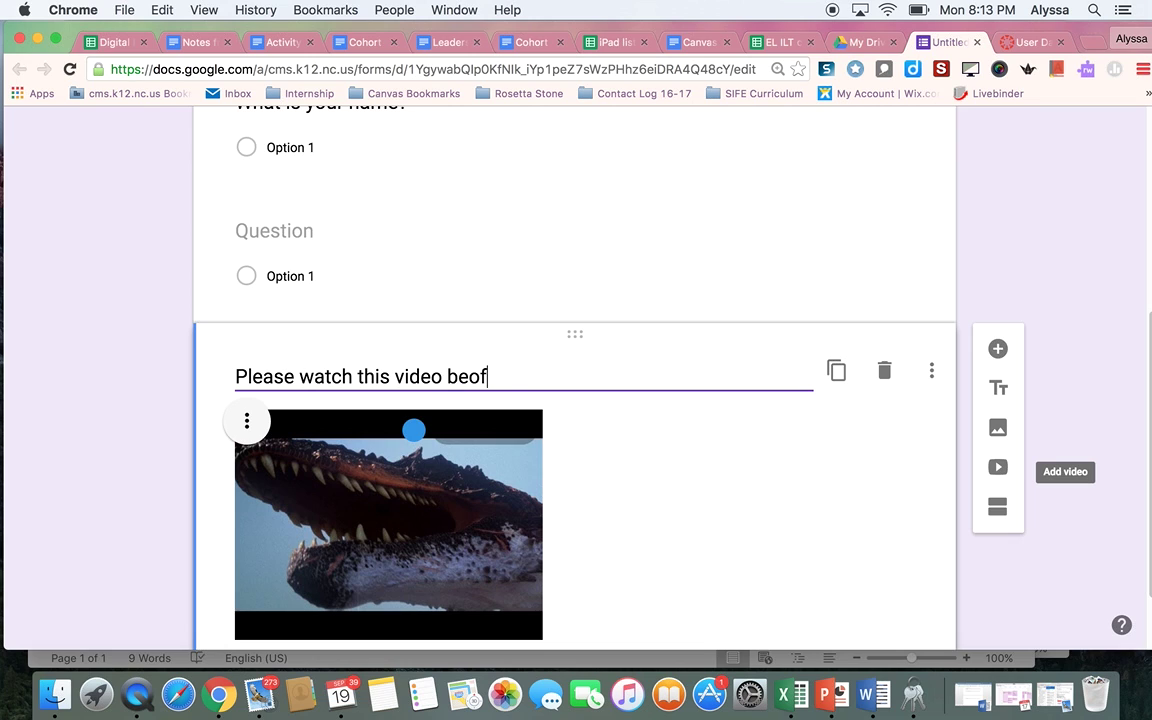
{"action": "type", "text": "re"}
{"action": "key", "text": "BackSpace"}
{"action": "key", "text": "BackSpace"}
{"action": "key", "text": "BackSpace"}
{"action": "key", "text": "BackSpace"}
{"action": "type", "text": "fore answering the questions below"}
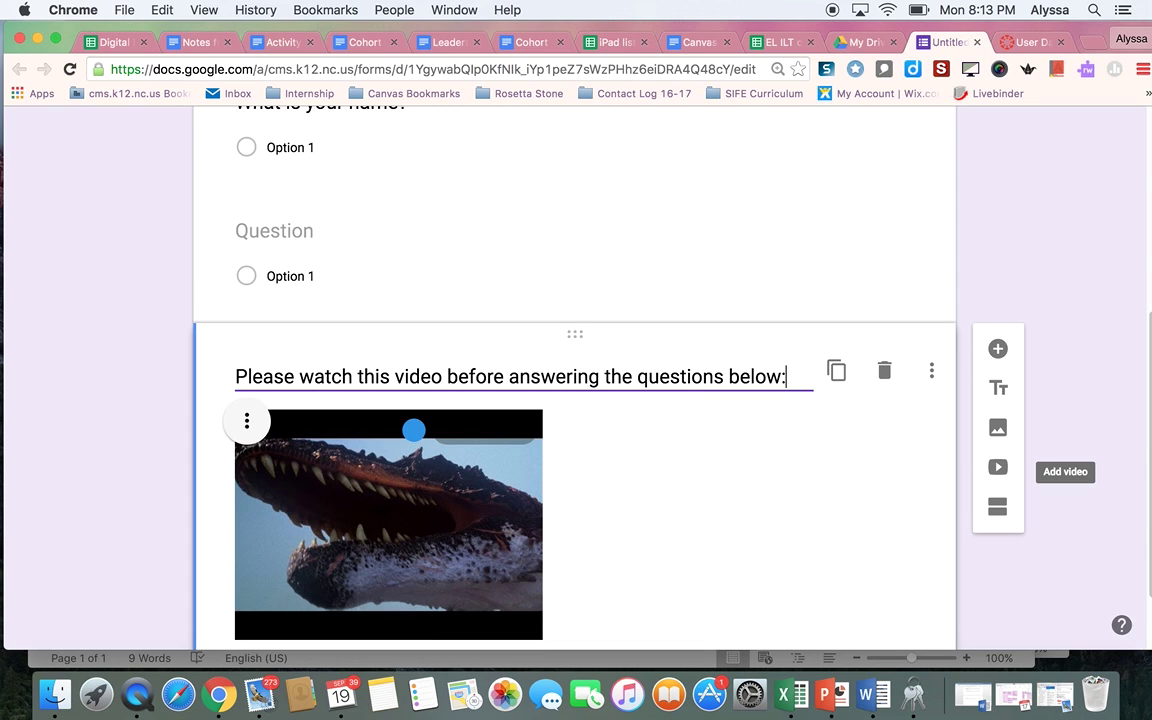
{"action": "type", "text": ":"}
{"action": "scroll", "coordinate": [696, 408], "scroll_direction": "down", "scroll_amount": 3}
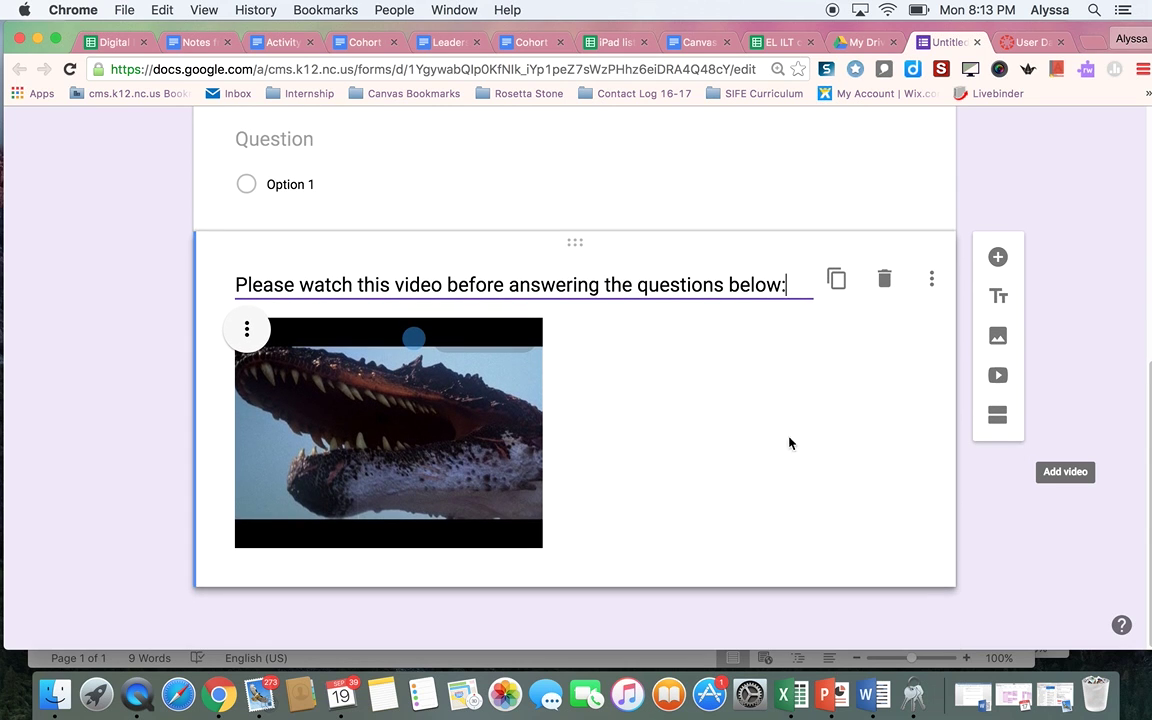
{"action": "left_click", "coordinate": [1003, 337]}
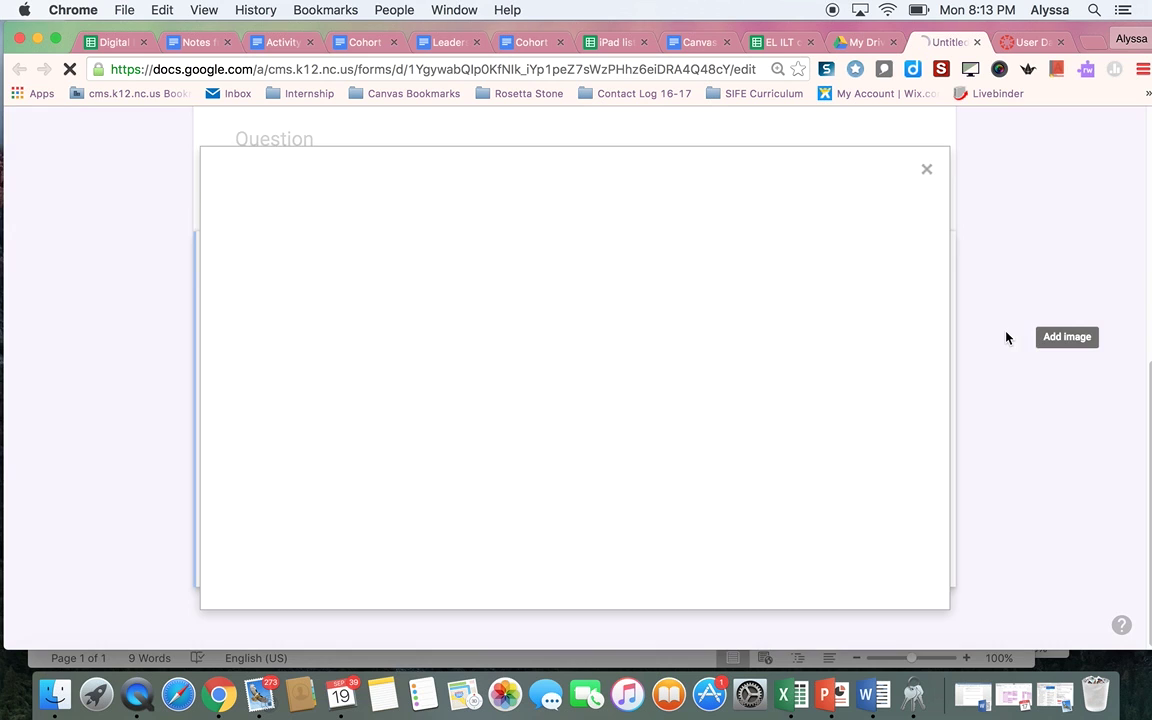
{"action": "left_click", "coordinate": [927, 172]}
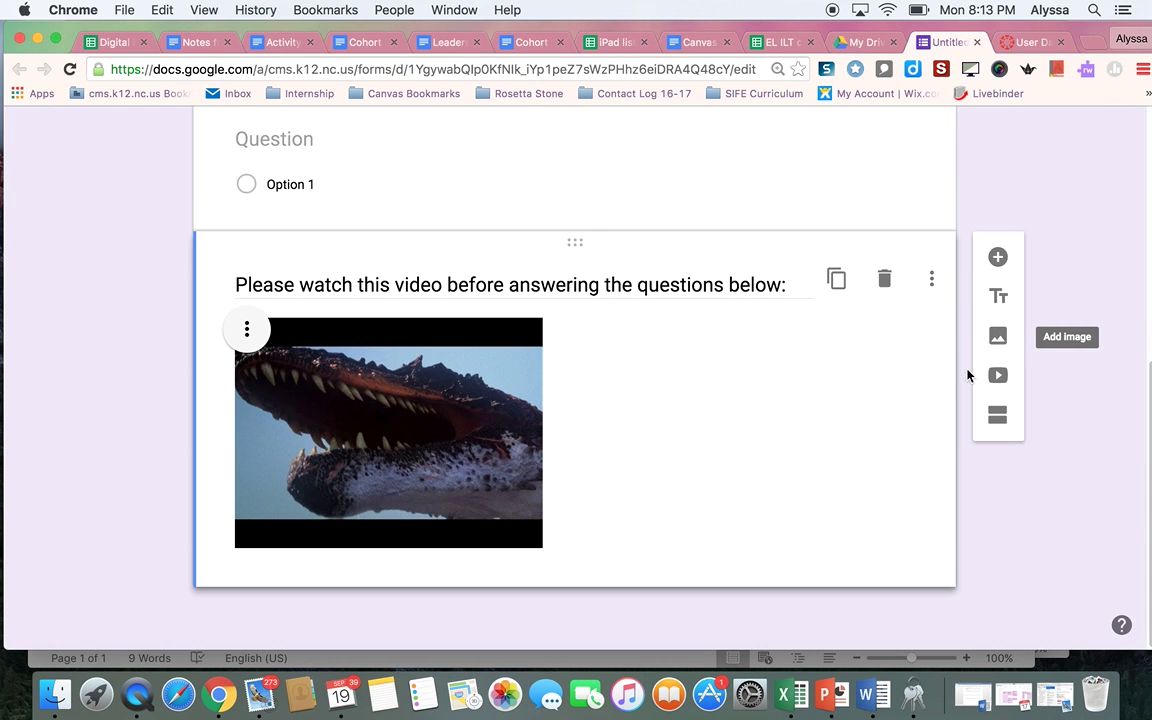
- Add a blank multiple-choice question below the video and a new section after it, and look over both sections
{"action": "scroll", "coordinate": [900, 355], "scroll_direction": "up", "scroll_amount": 1}
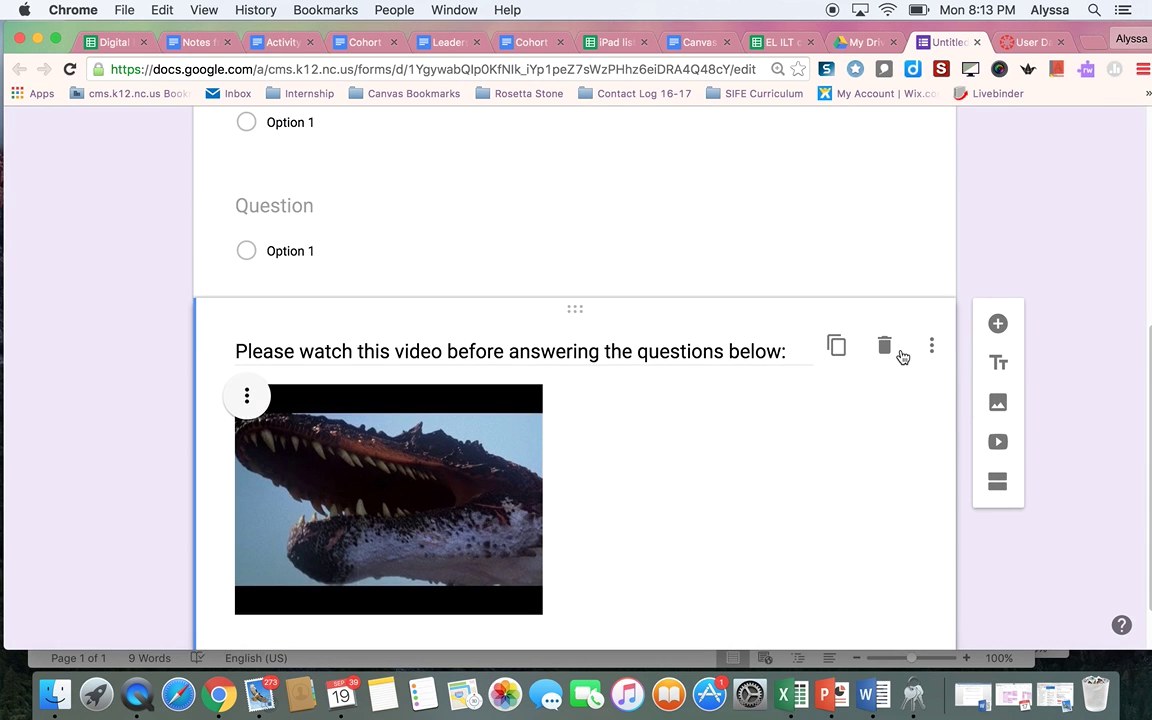
{"action": "left_click", "coordinate": [997, 326]}
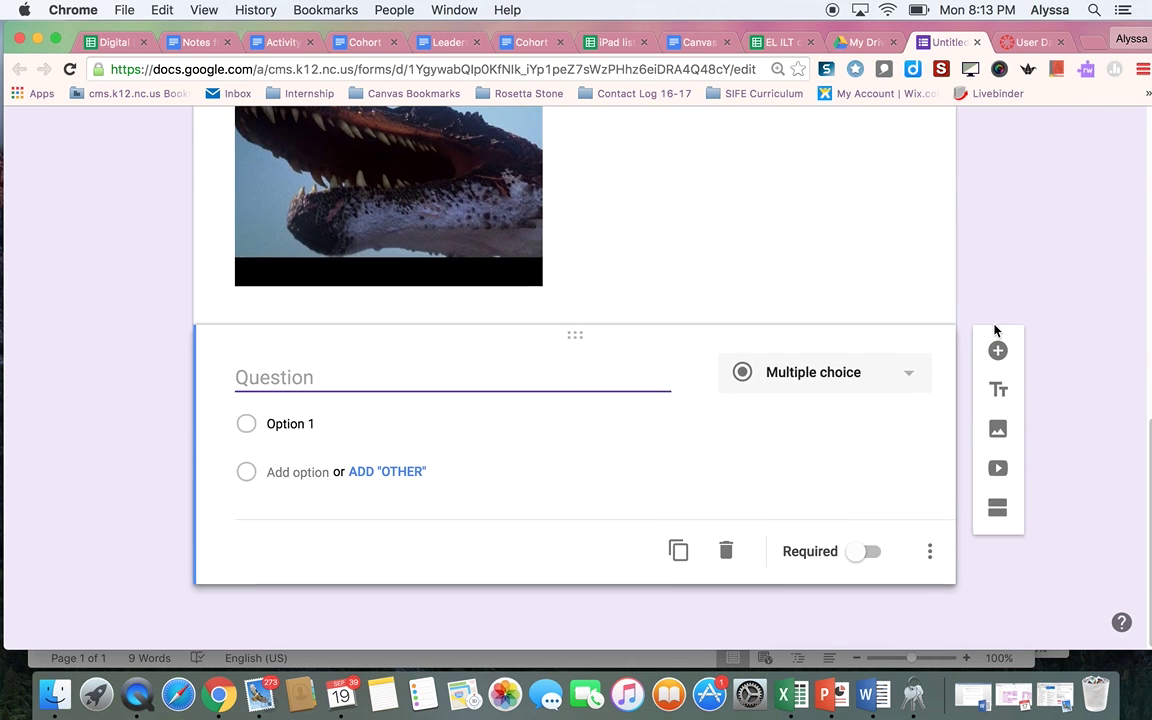
{"action": "left_click", "coordinate": [999, 517]}
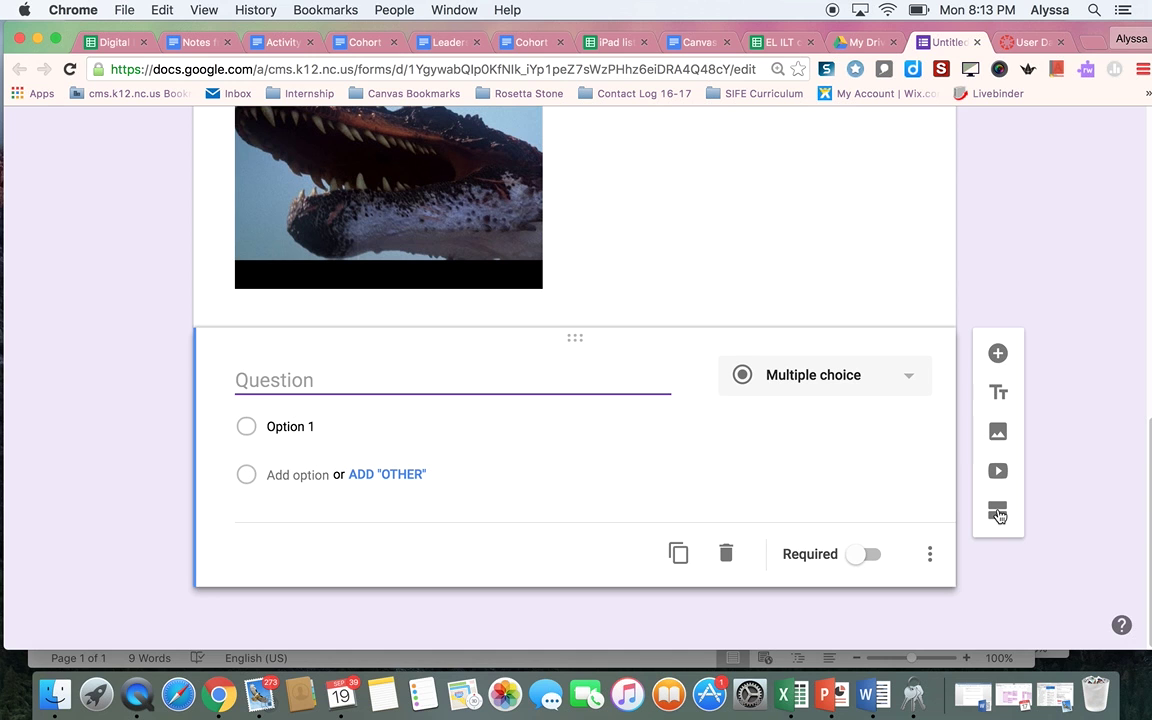
{"action": "scroll", "coordinate": [915, 355], "scroll_direction": "up", "scroll_amount": 3}
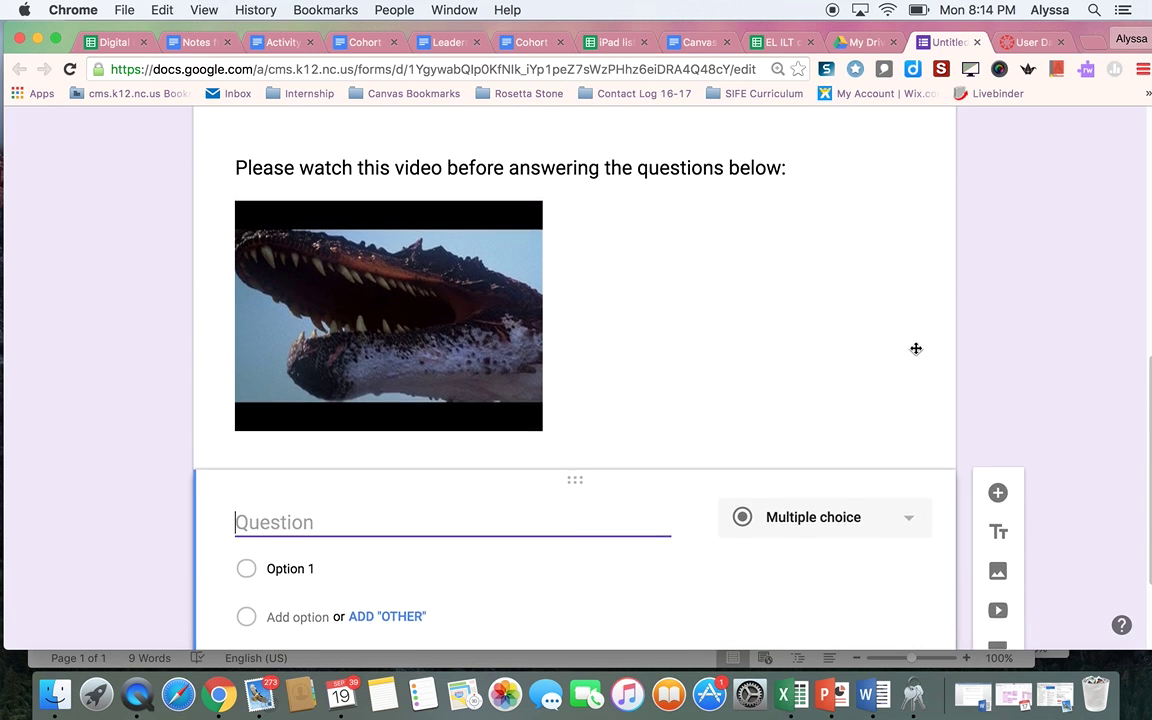
{"action": "scroll", "coordinate": [915, 348], "scroll_direction": "down", "scroll_amount": 2}
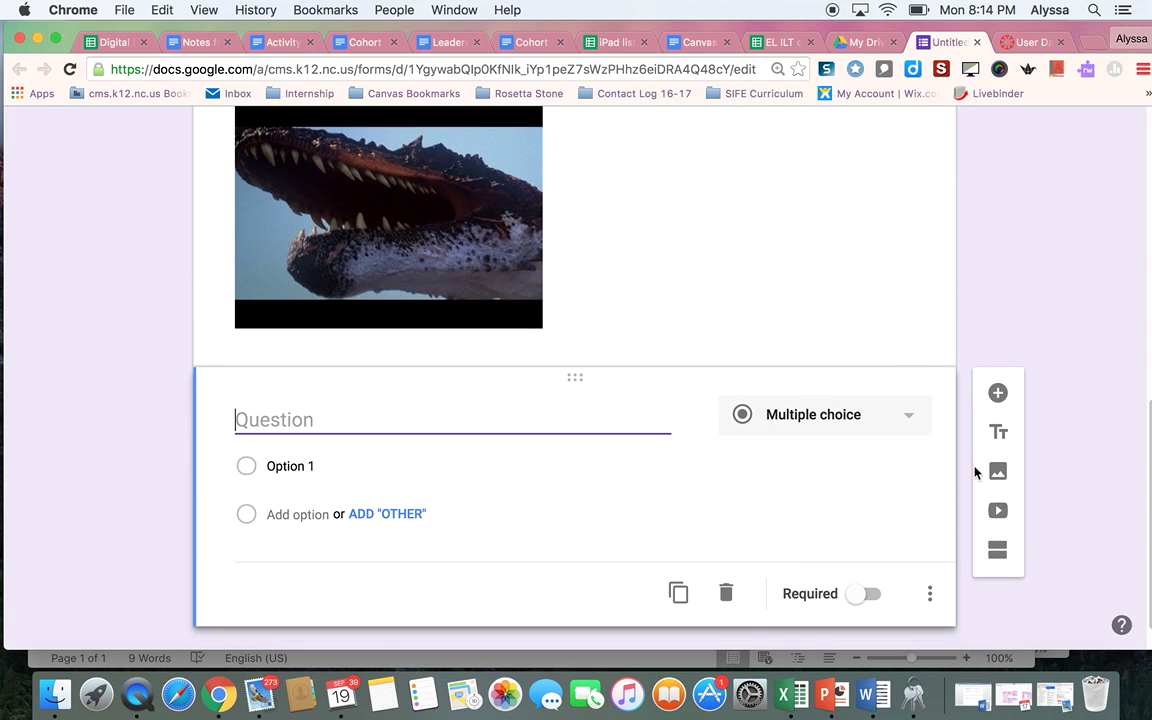
{"action": "left_click", "coordinate": [999, 555]}
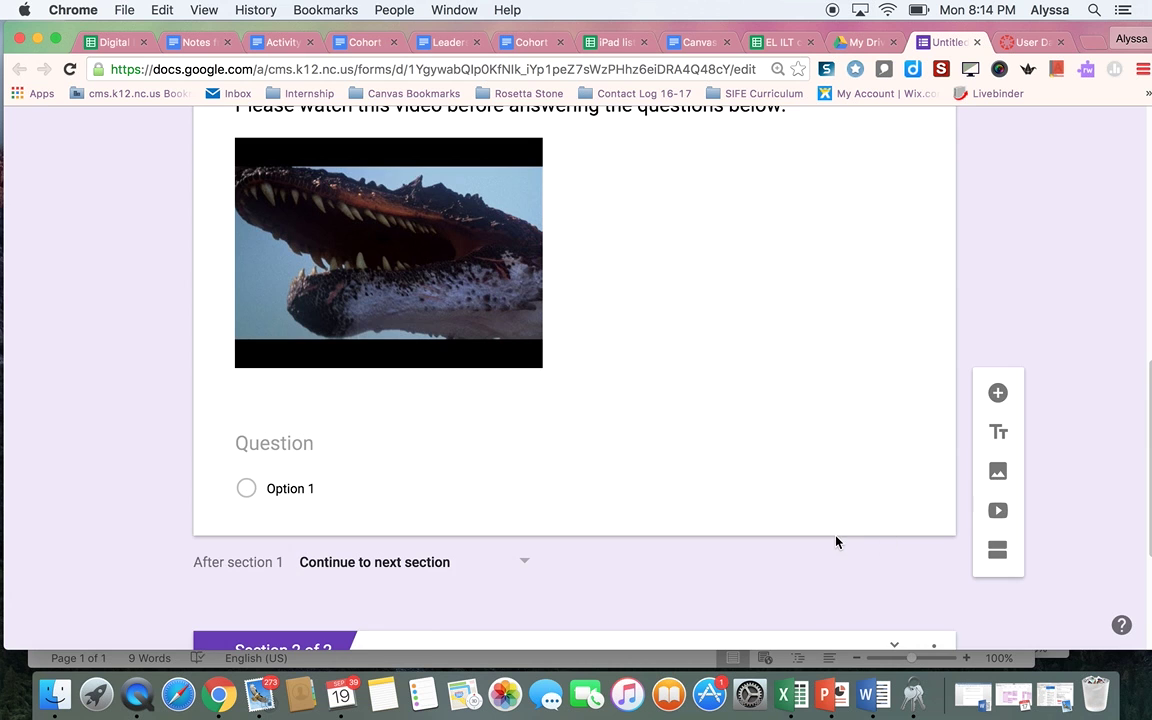
{"action": "scroll", "coordinate": [837, 542], "scroll_direction": "up", "scroll_amount": 10}
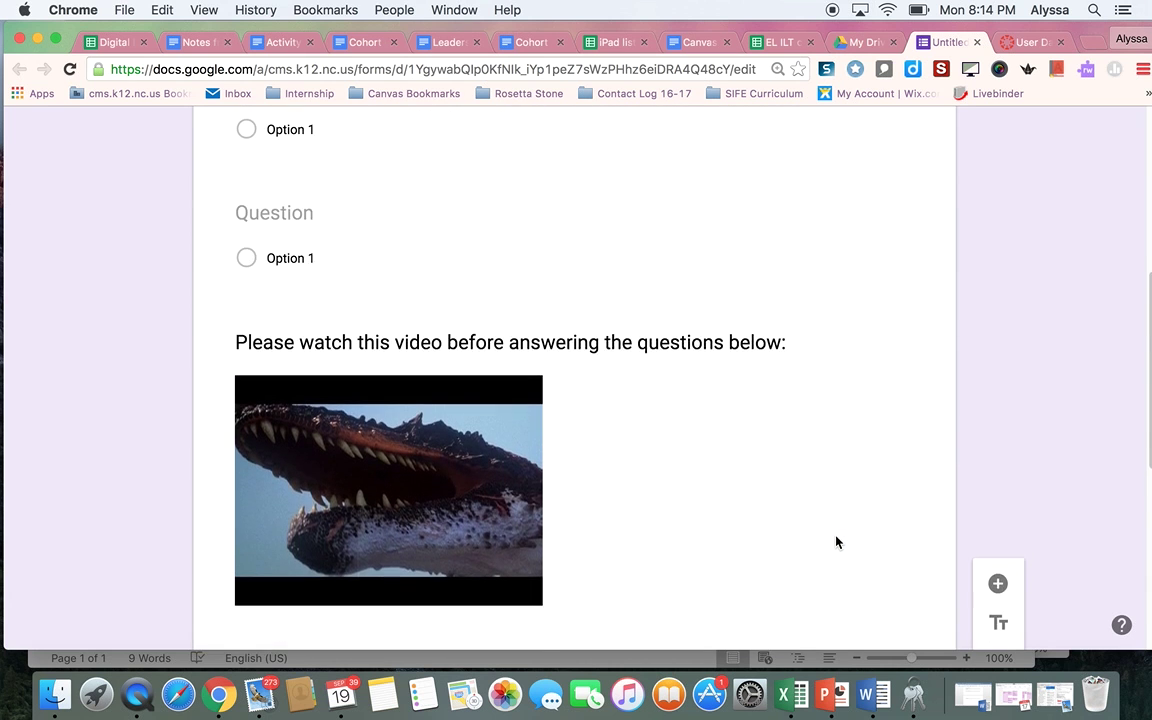
{"action": "scroll", "coordinate": [837, 542], "scroll_direction": "down", "scroll_amount": 4}
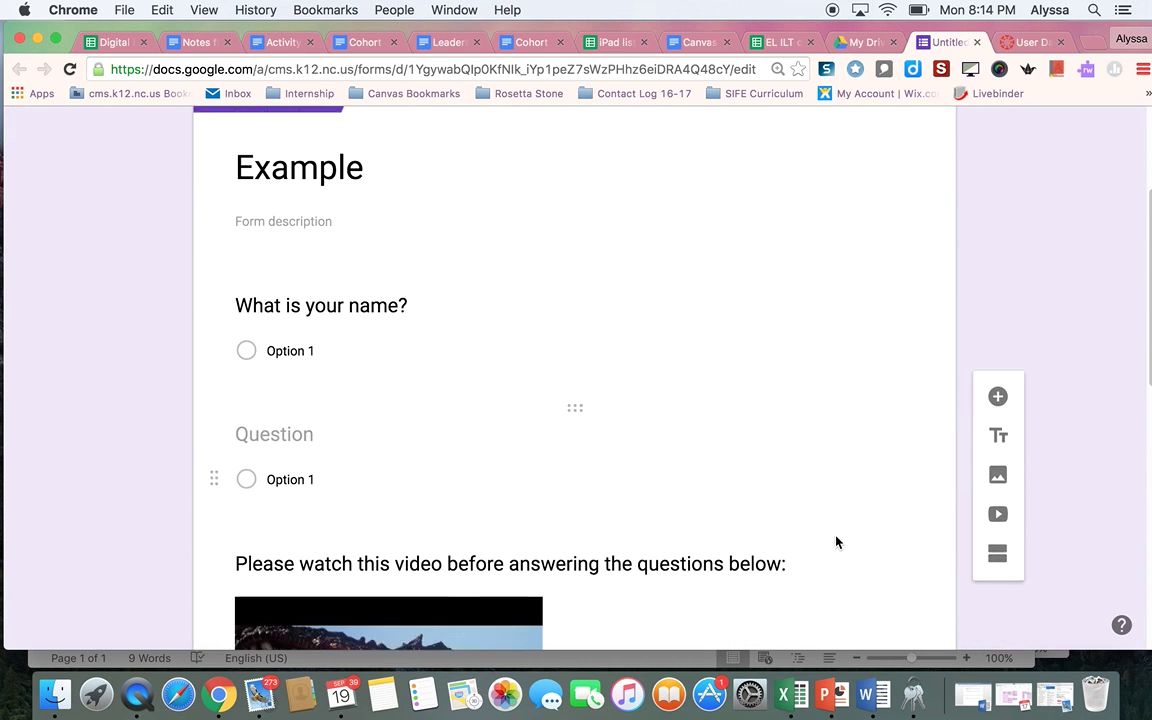
{"action": "scroll", "coordinate": [837, 542], "scroll_direction": "down", "scroll_amount": 4}
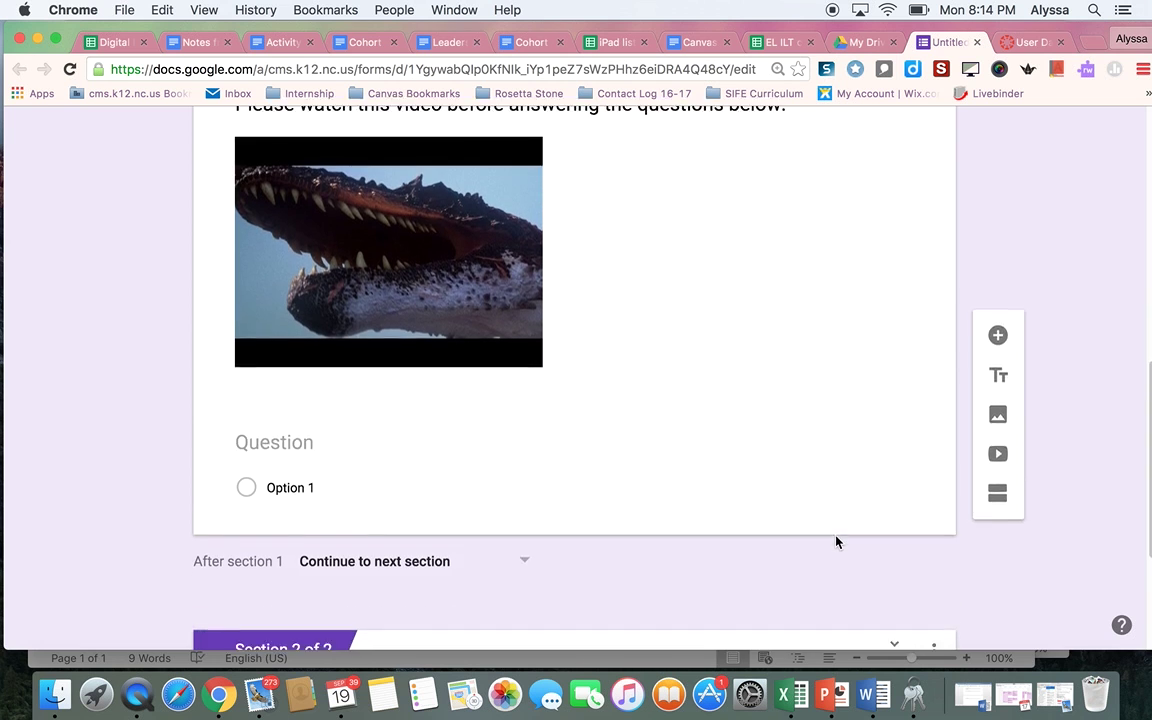
{"action": "scroll", "coordinate": [414, 490], "scroll_direction": "down", "scroll_amount": 3}
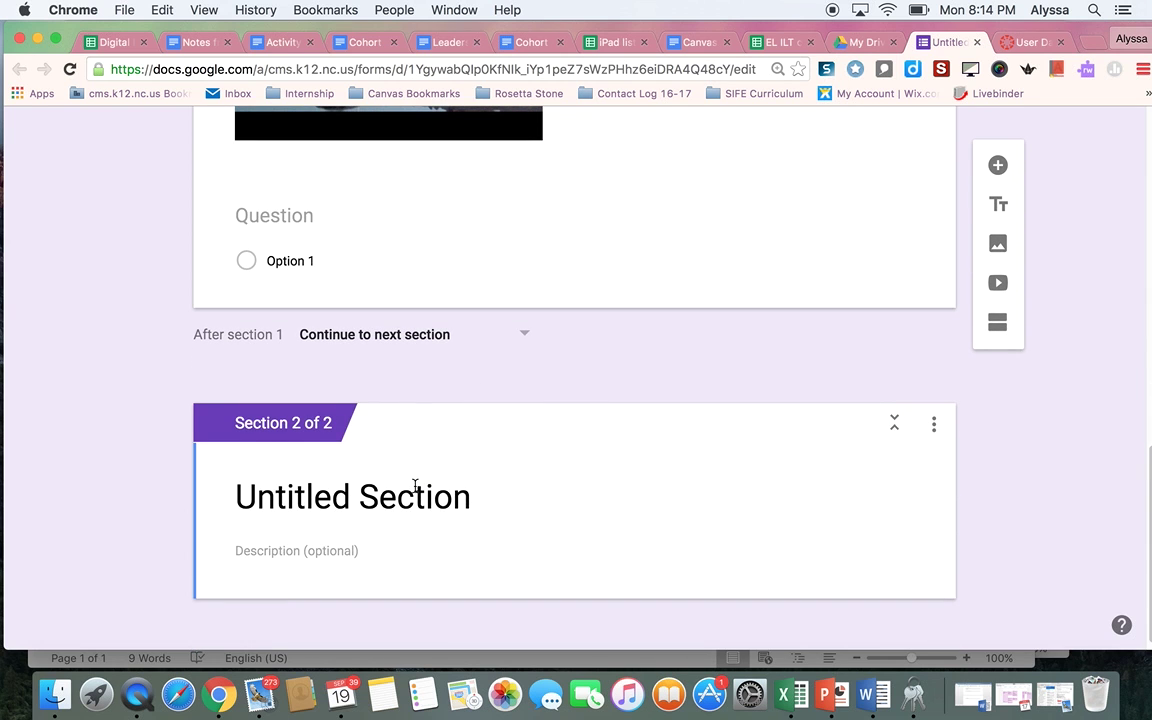
{"action": "scroll", "coordinate": [415, 487], "scroll_direction": "up", "scroll_amount": 10}
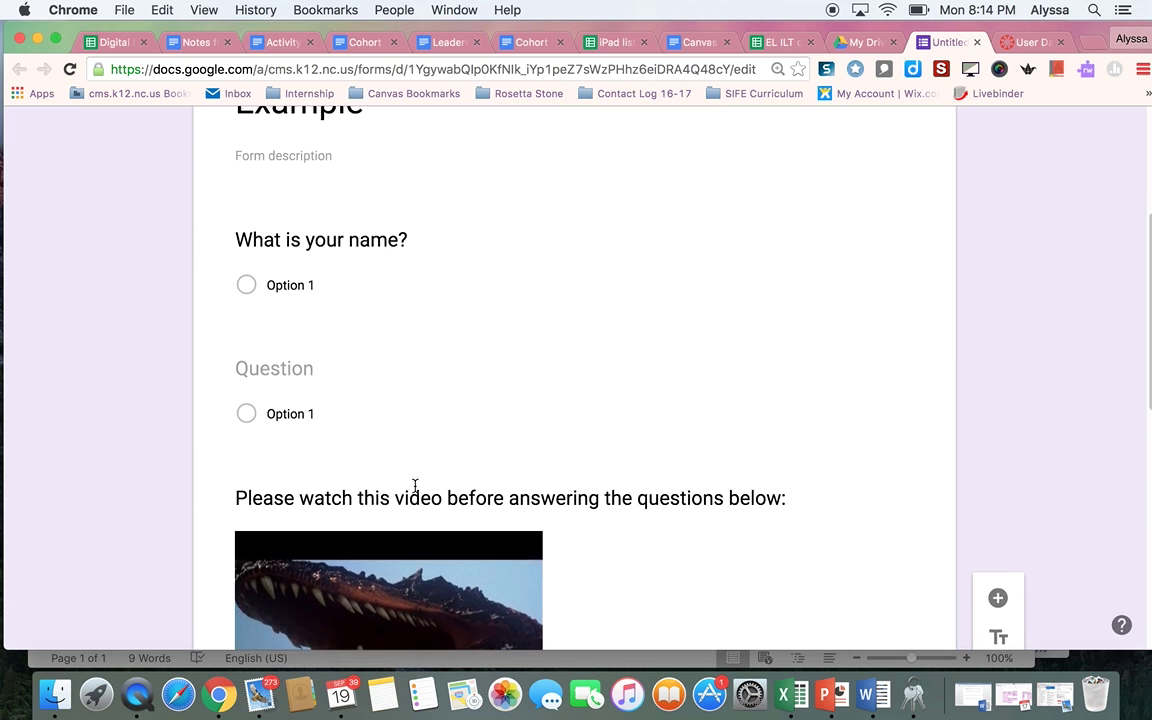
- Review the whole form, from the Example title through the video and questions to the untitled second section
{"action": "scroll", "coordinate": [415, 490], "scroll_direction": "up", "scroll_amount": 2}
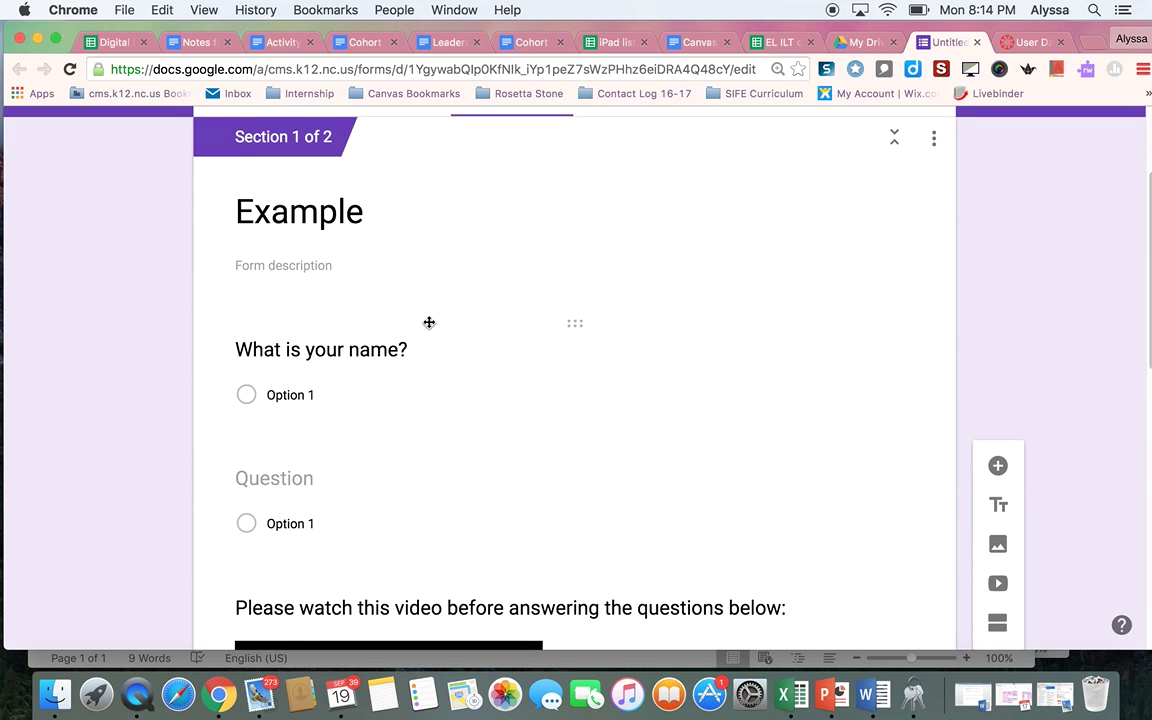
{"action": "scroll", "coordinate": [429, 322], "scroll_direction": "down", "scroll_amount": 8}
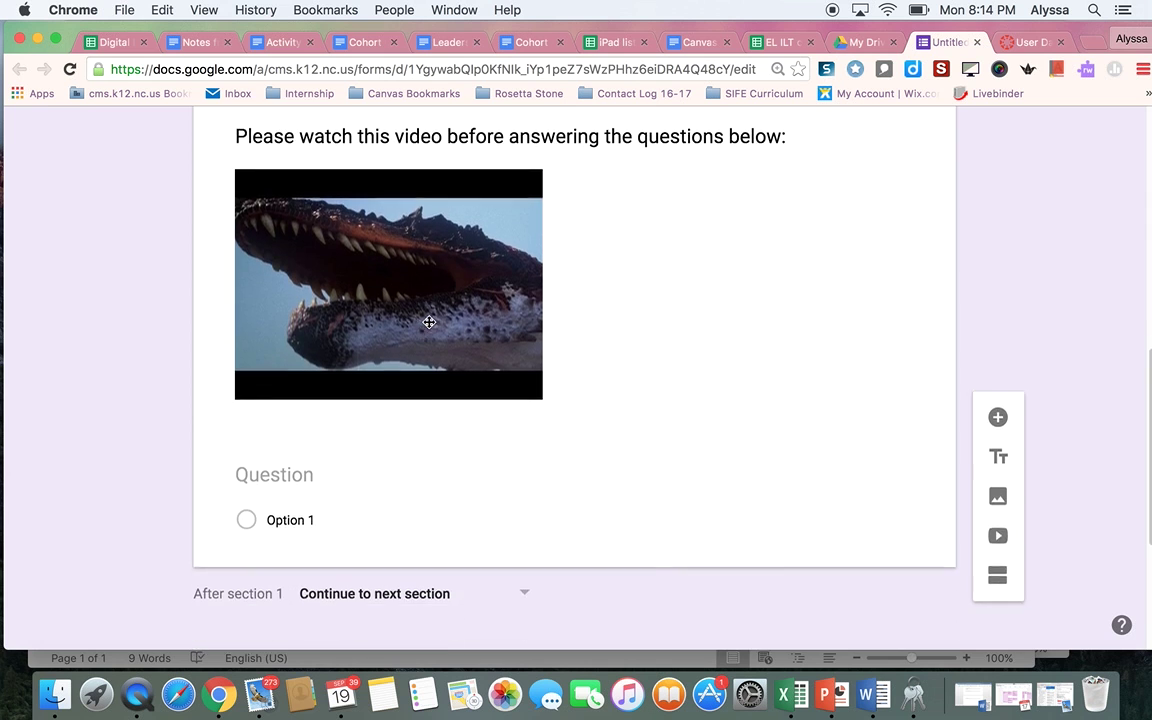
{"action": "scroll", "coordinate": [429, 322], "scroll_direction": "down", "scroll_amount": 4}
{"action": "scroll", "coordinate": [393, 580], "scroll_direction": "down", "scroll_amount": 1}
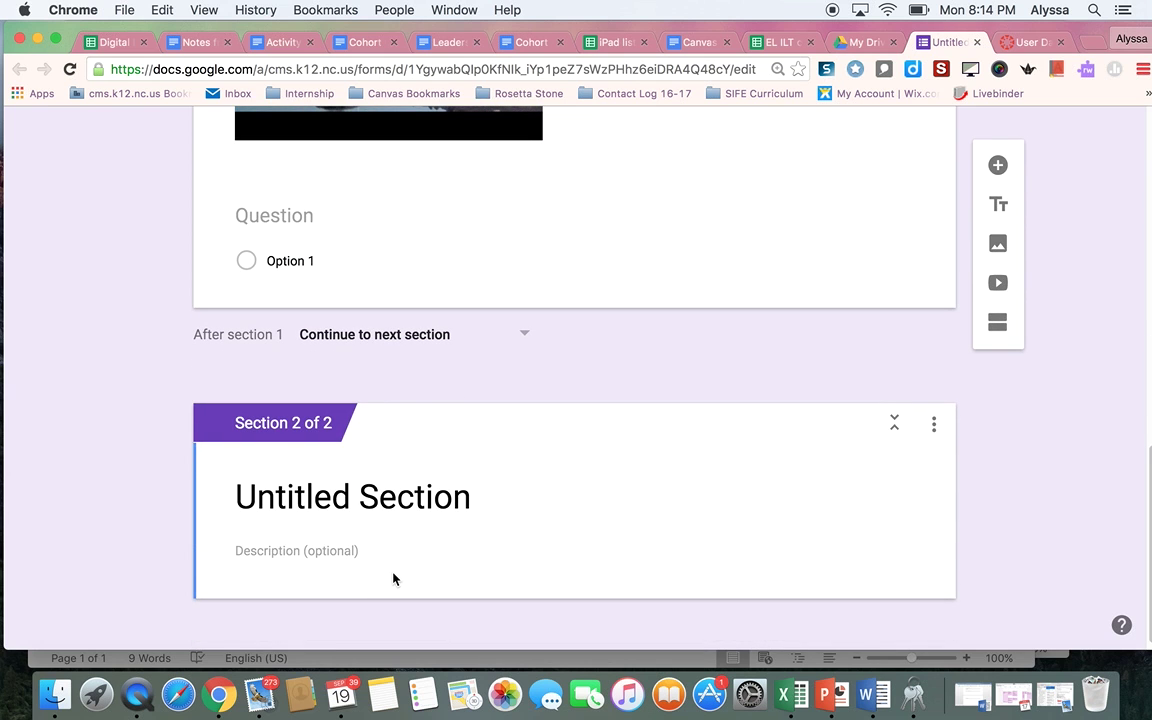
{"action": "scroll", "coordinate": [393, 579], "scroll_direction": "up", "scroll_amount": 12}
{"action": "scroll", "coordinate": [393, 573], "scroll_direction": "up", "scroll_amount": 1}
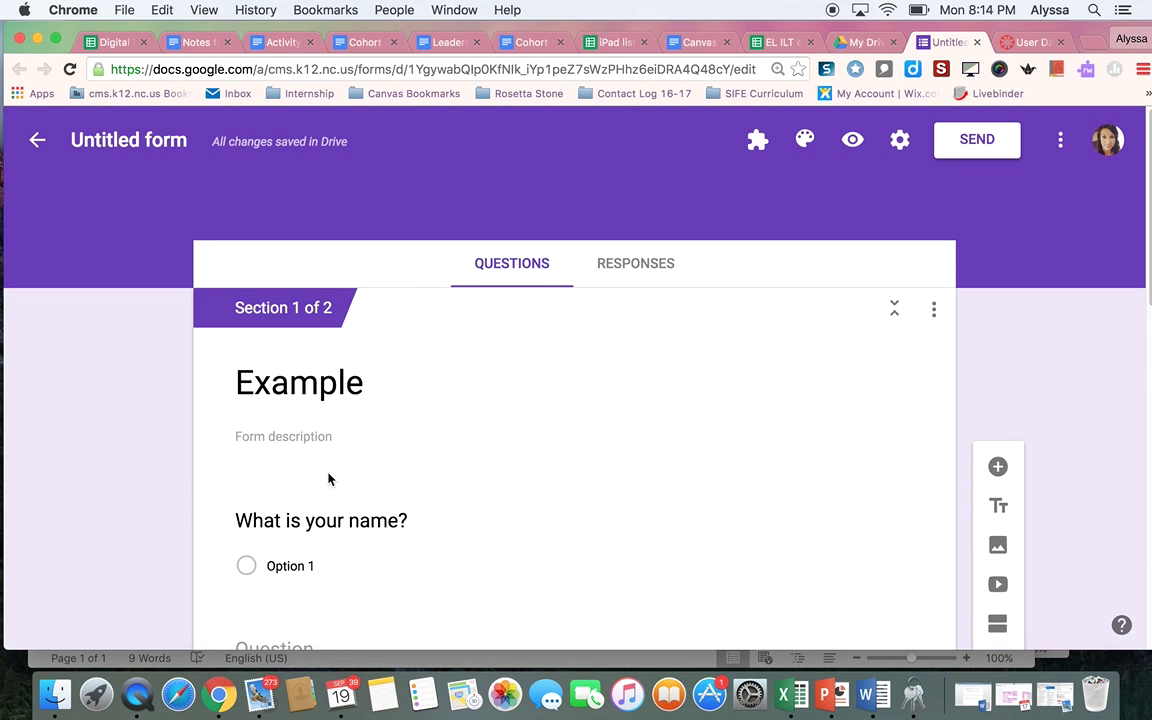
{"action": "scroll", "coordinate": [328, 479], "scroll_direction": "down", "scroll_amount": 1}
{"action": "scroll", "coordinate": [328, 479], "scroll_direction": "up", "scroll_amount": 1}
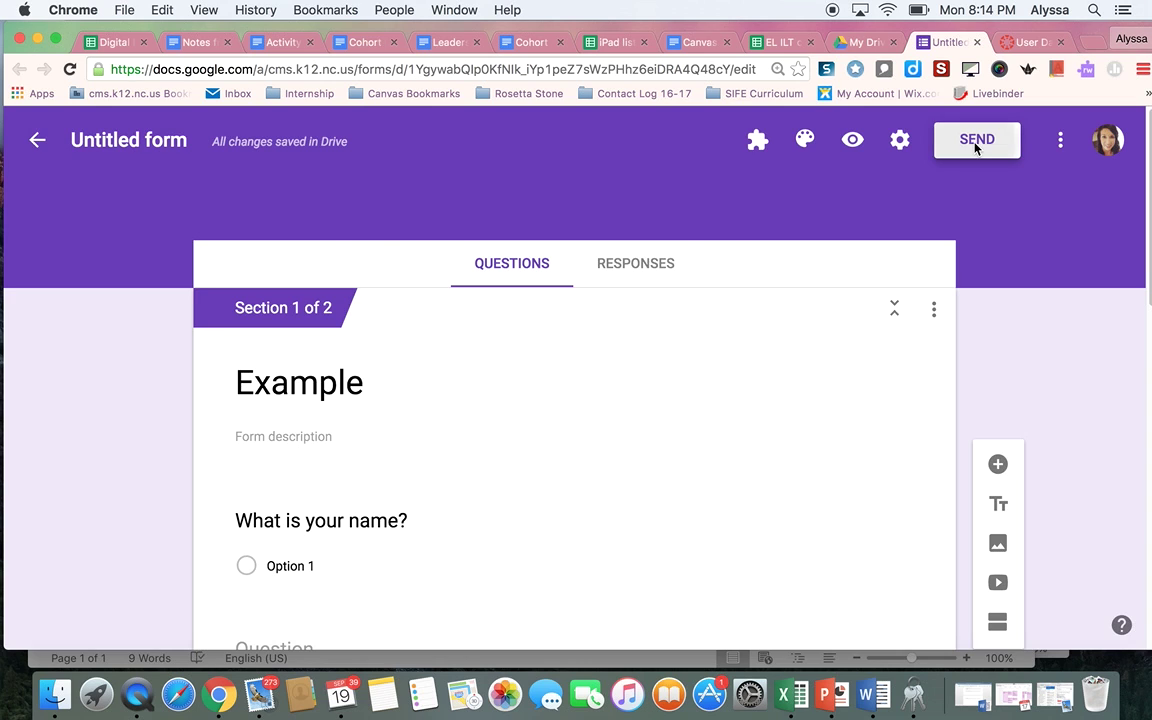
- Open the form's sending options and copy its Embed HTML code at 760 by 500 px
{"action": "left_click", "coordinate": [976, 145]}
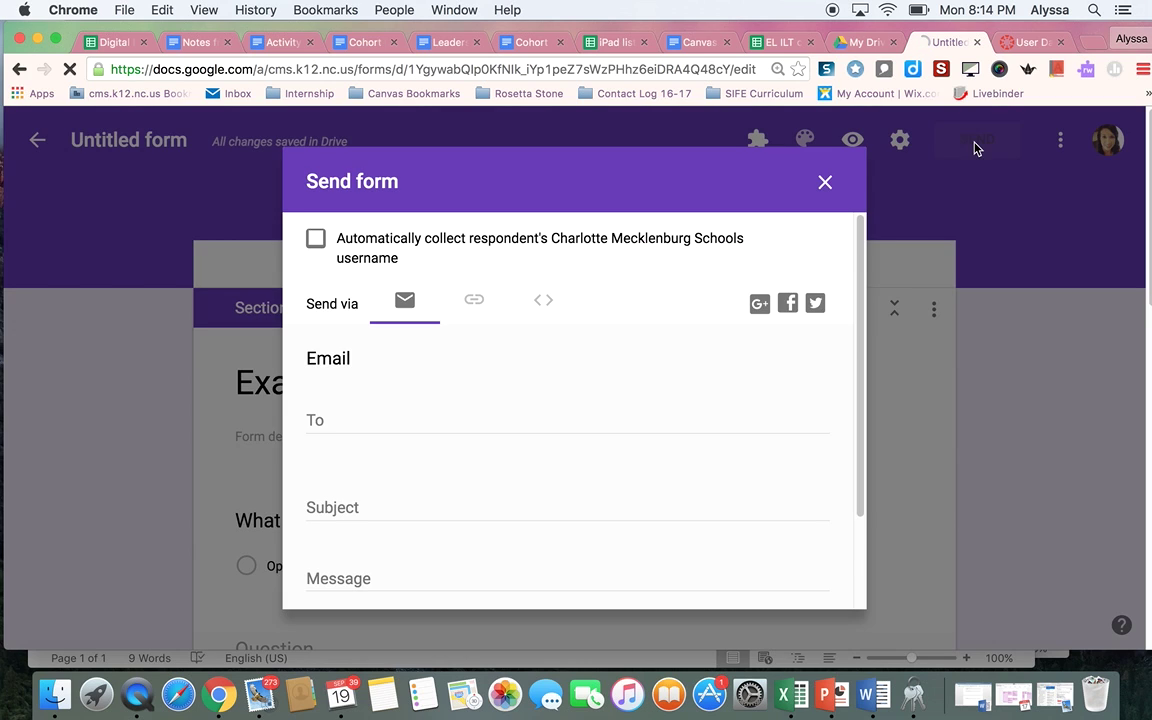
{"action": "left_click", "coordinate": [484, 306]}
{"action": "left_click", "coordinate": [544, 291]}
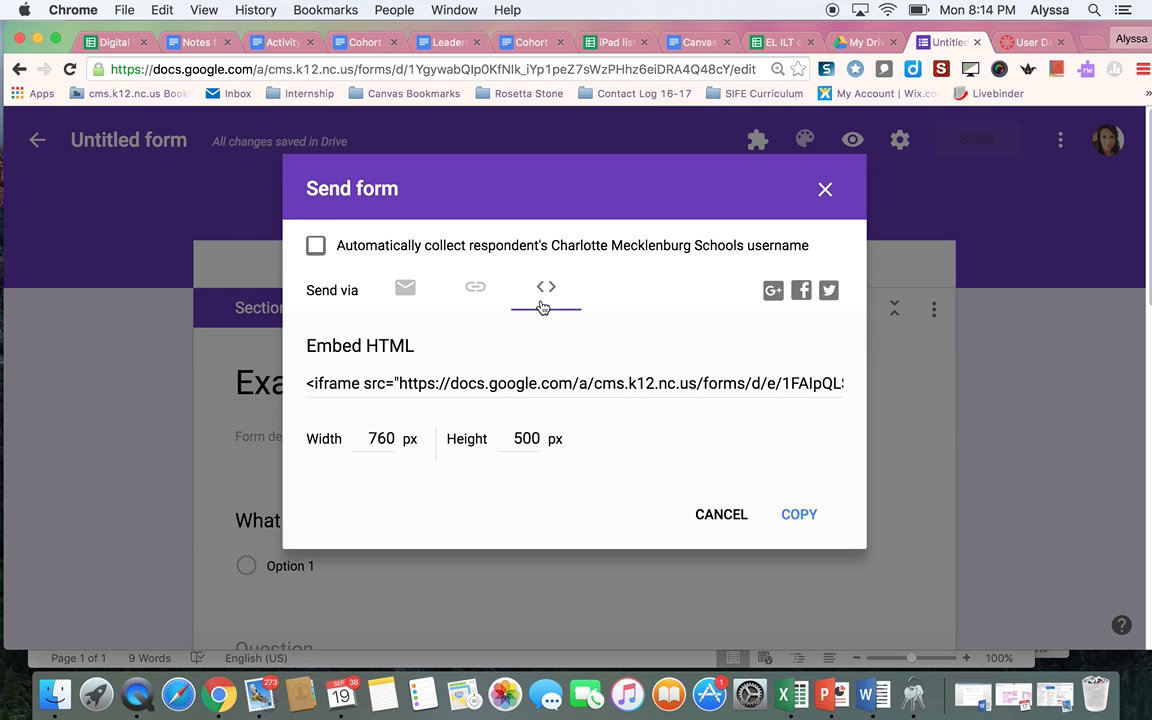
{"action": "left_click", "coordinate": [799, 516]}
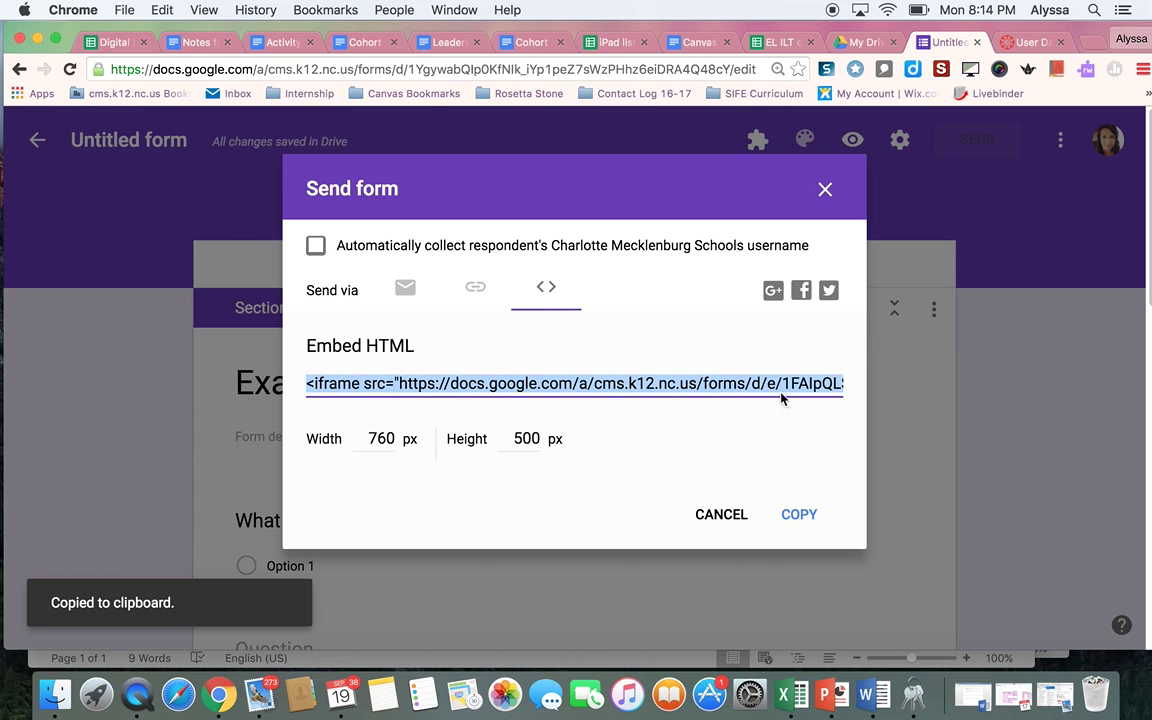
- Switch to Canvas, open the list of all pages in the sandbox course and create a page titled "Google Form"
{"action": "left_click", "coordinate": [1033, 42]}
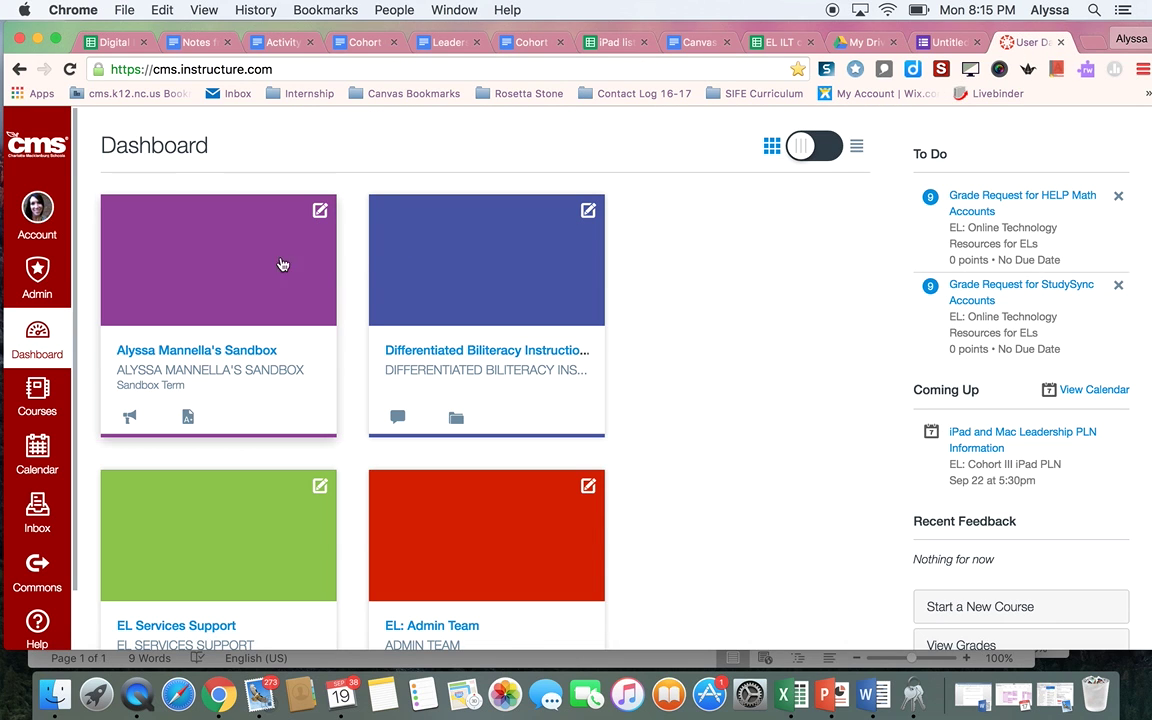
{"action": "left_click", "coordinate": [190, 290]}
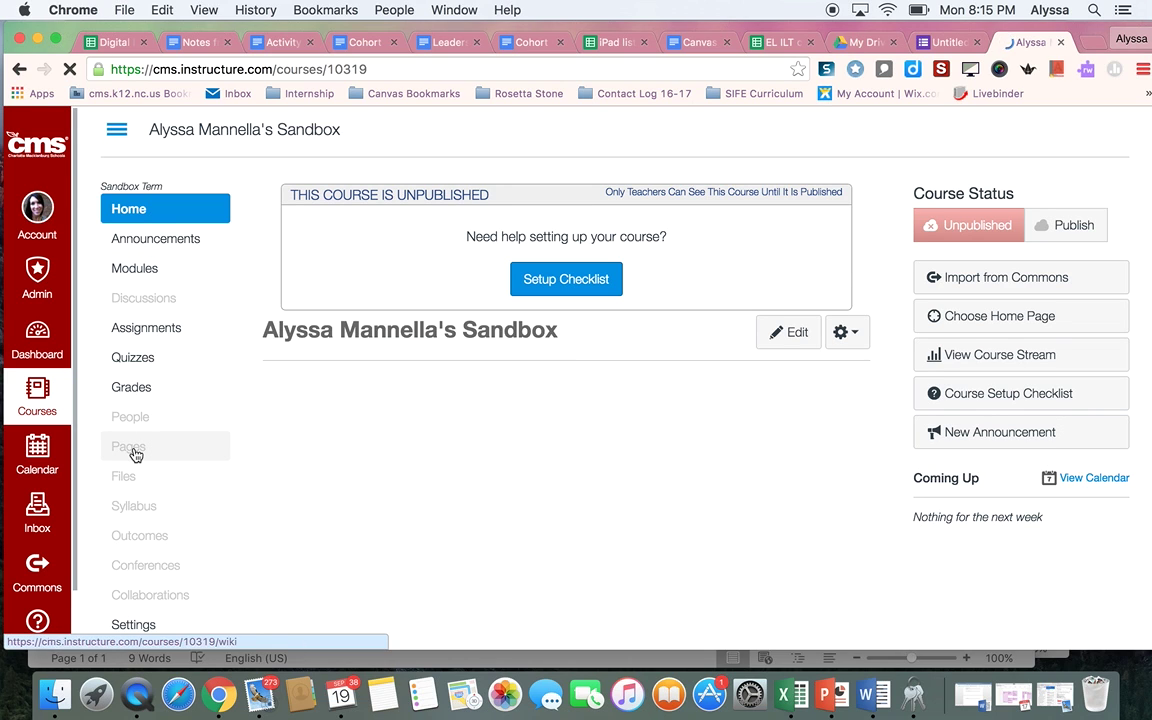
{"action": "left_click", "coordinate": [136, 455]}
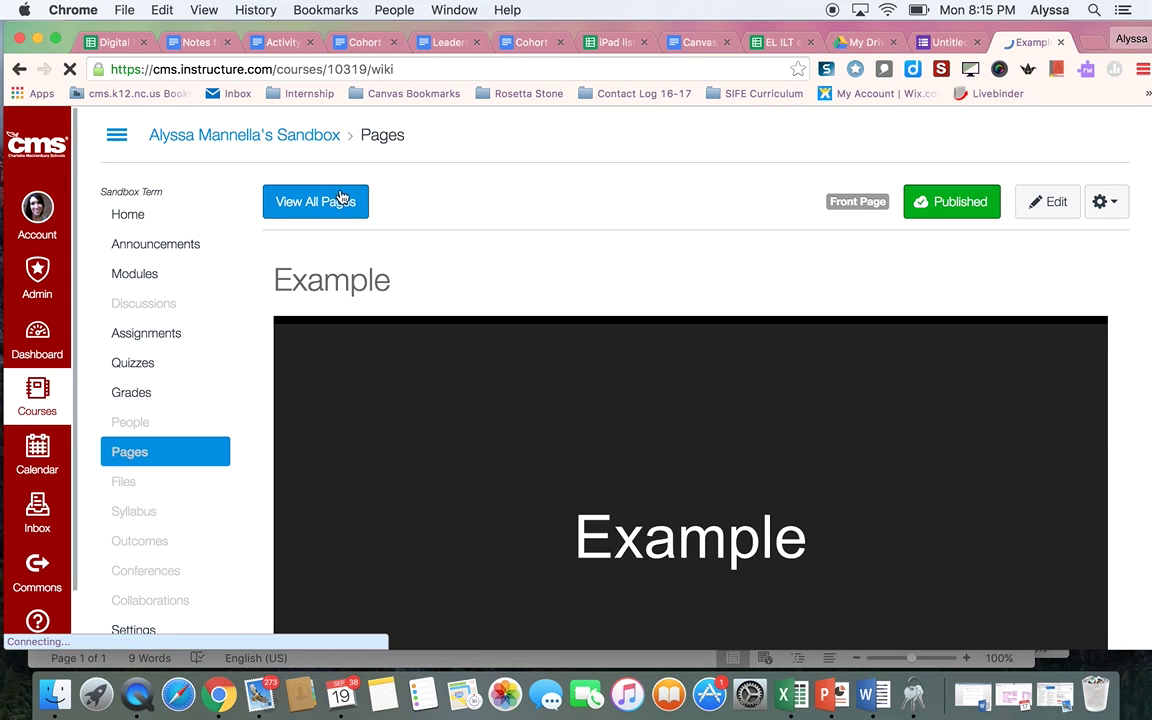
{"action": "left_click", "coordinate": [341, 198]}
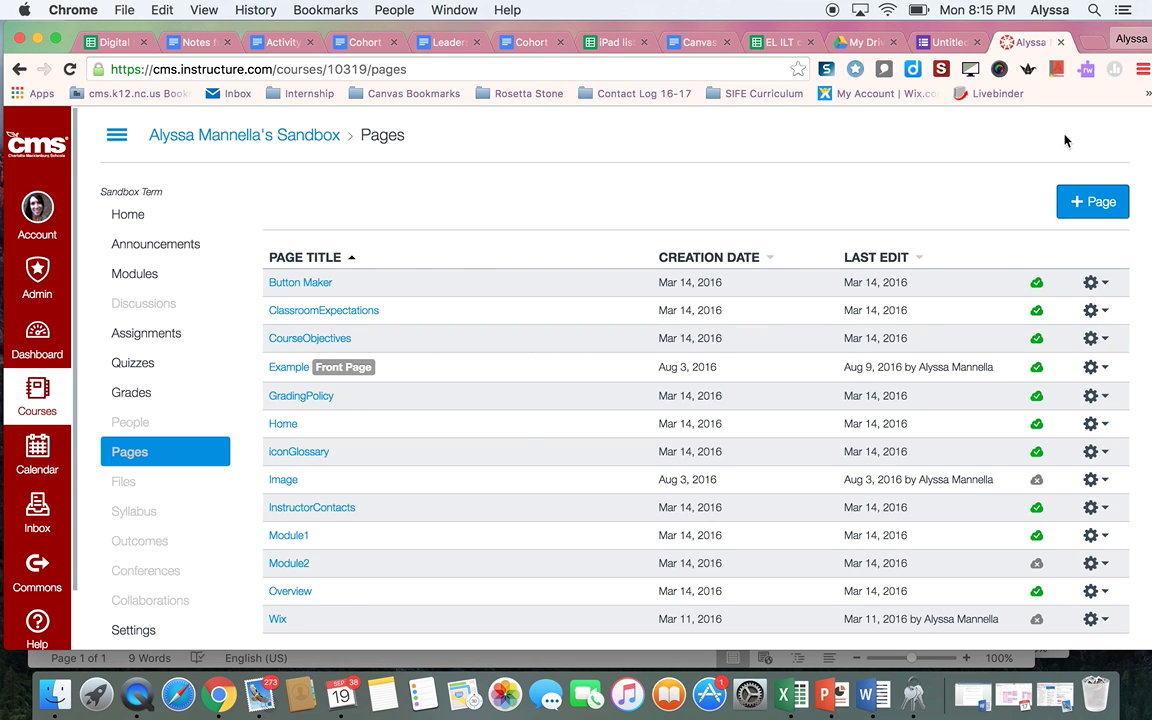
{"action": "left_click", "coordinate": [1075, 203]}
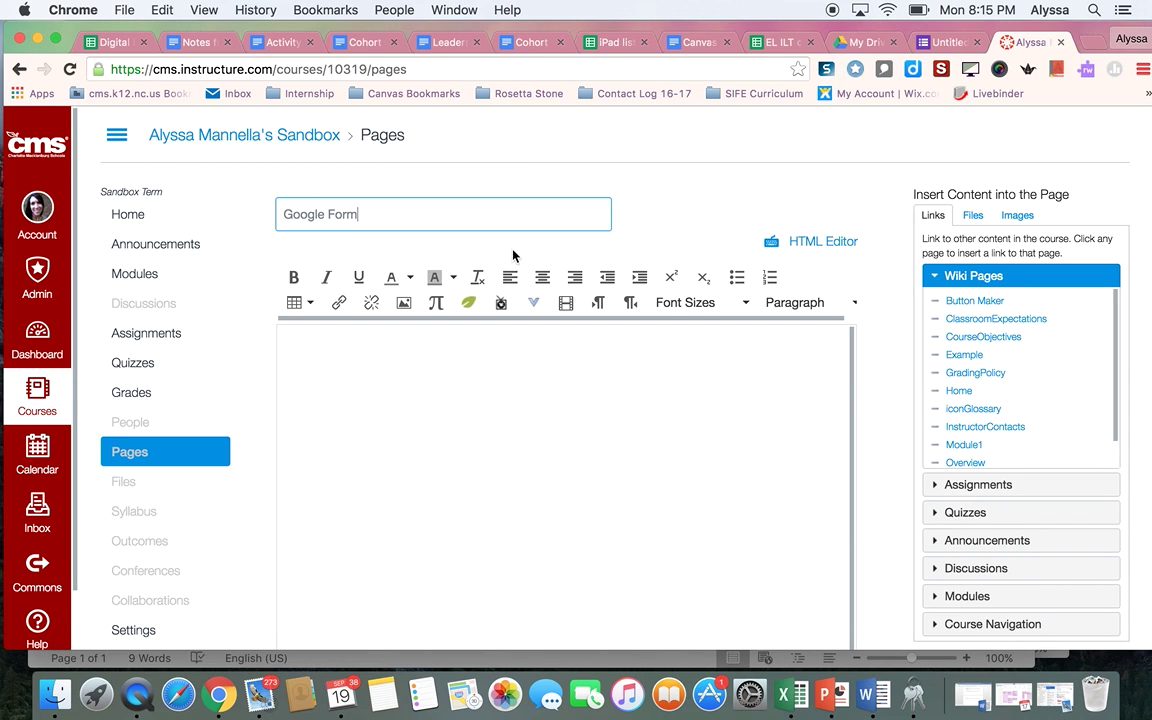
- Paste the copied form embed code into the page's HTML source and save the page without publishing it
{"action": "scroll", "coordinate": [498, 404], "scroll_direction": "down", "scroll_amount": 1}
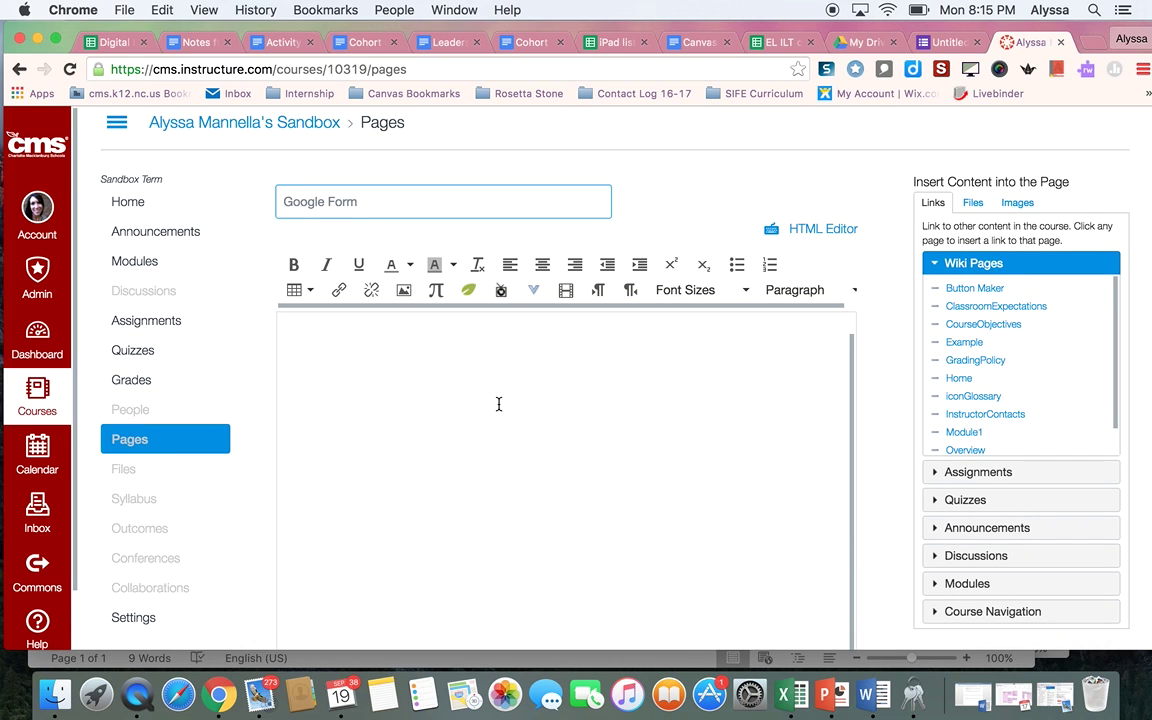
{"action": "scroll", "coordinate": [498, 404], "scroll_direction": "down", "scroll_amount": 2}
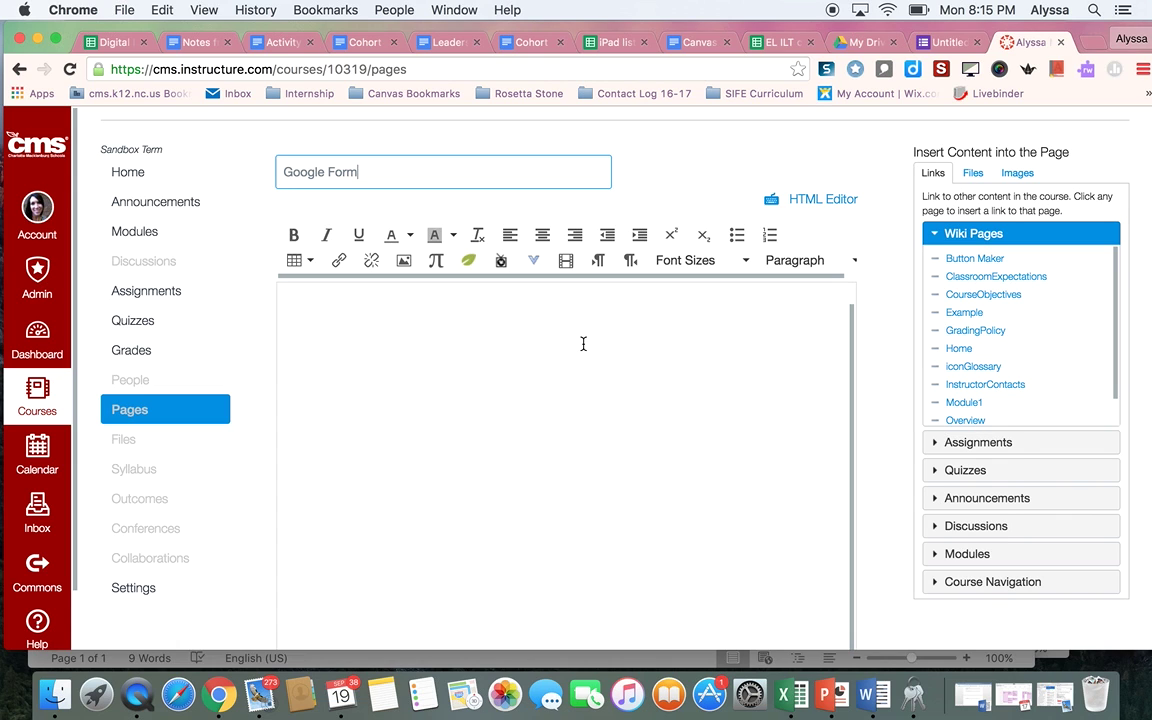
{"action": "left_click", "coordinate": [826, 200]}
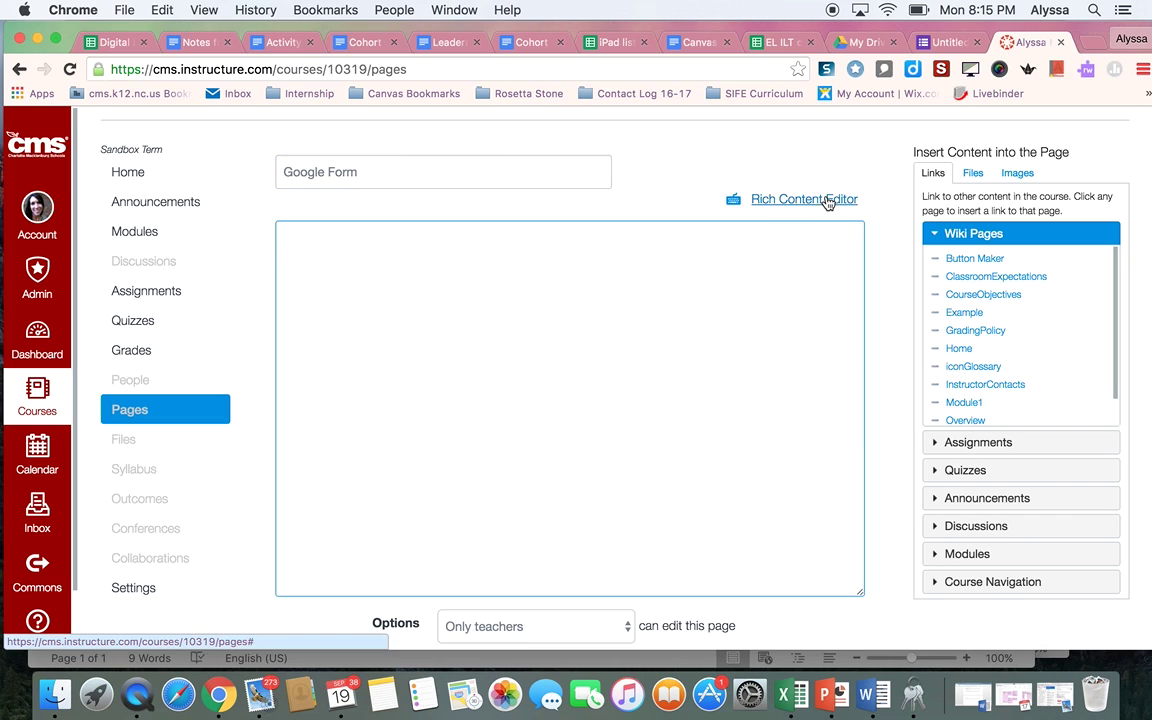
{"action": "right_click", "coordinate": [646, 266]}
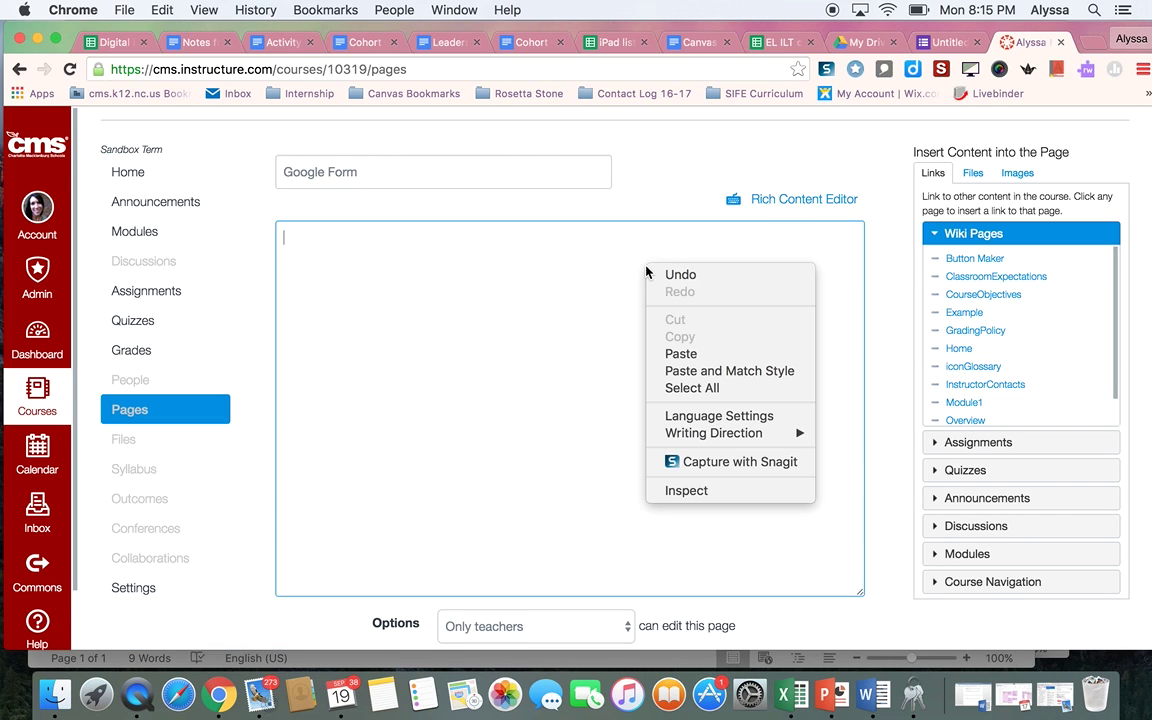
{"action": "left_click", "coordinate": [680, 354]}
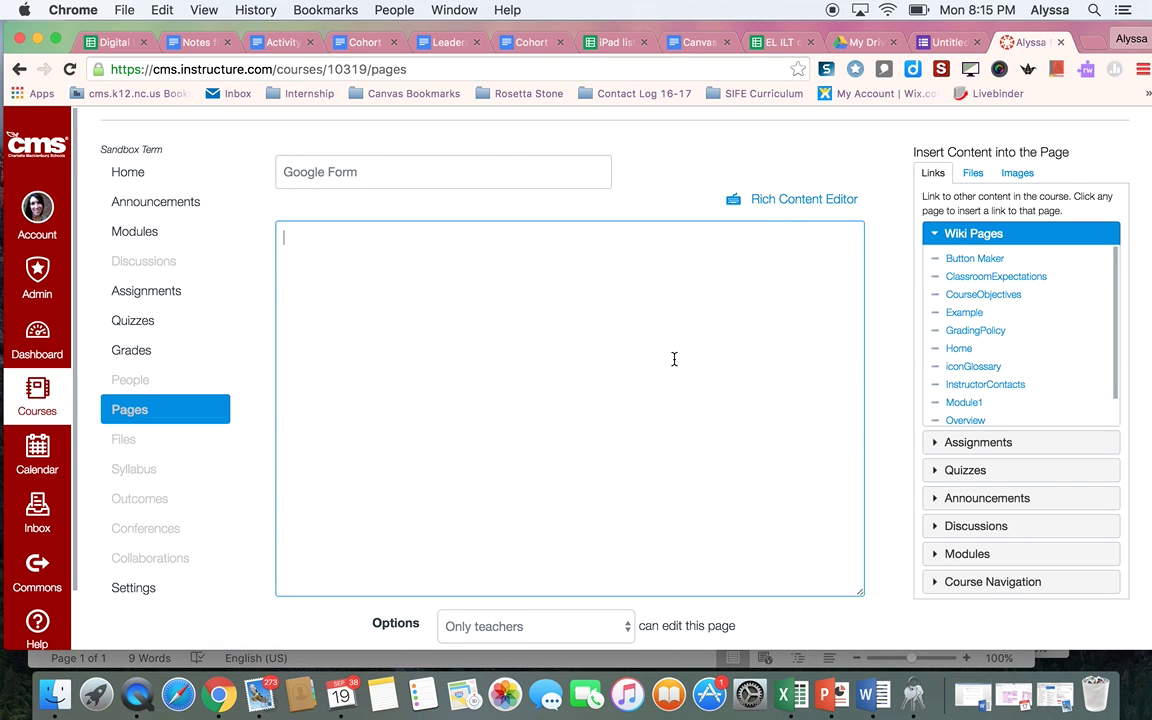
{"action": "scroll", "coordinate": [674, 359], "scroll_direction": "down", "scroll_amount": 1}
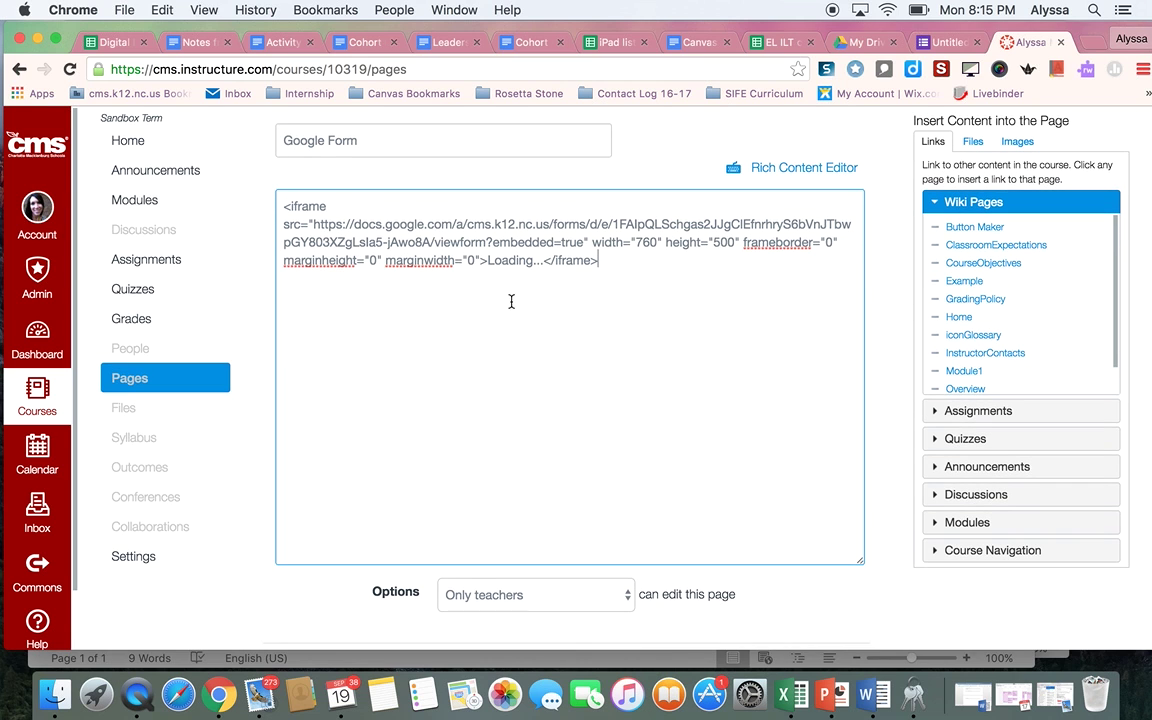
{"action": "scroll", "coordinate": [548, 276], "scroll_direction": "down", "scroll_amount": 2}
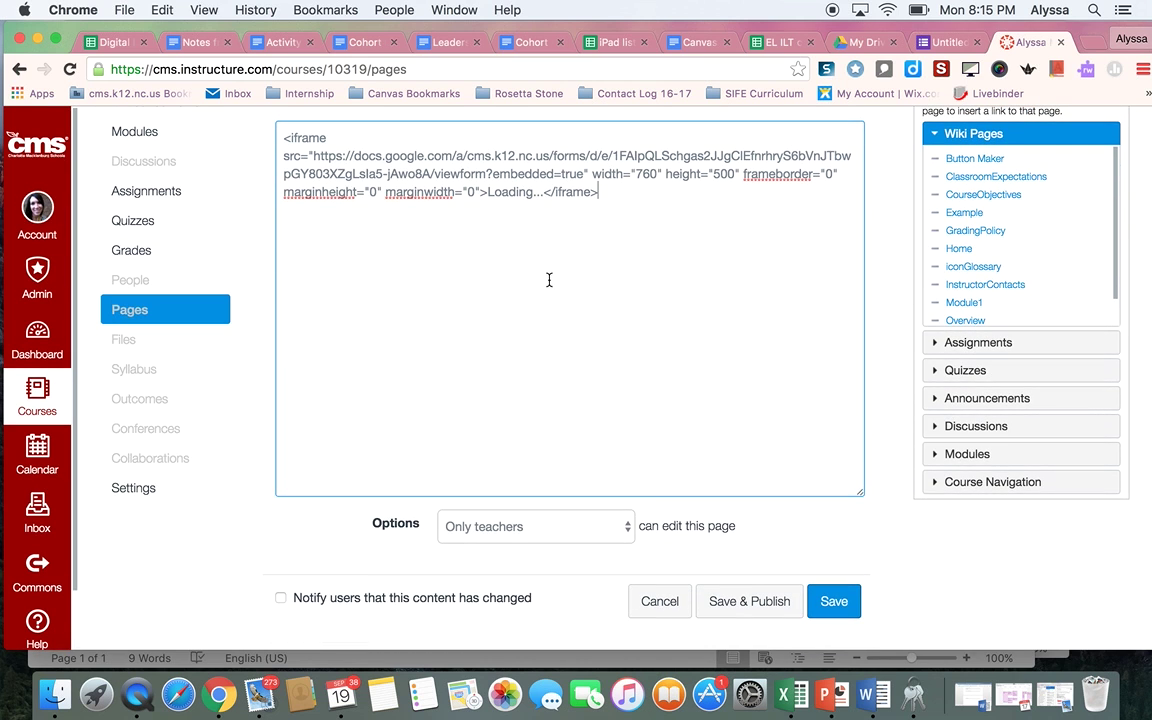
{"action": "left_click", "coordinate": [829, 607]}
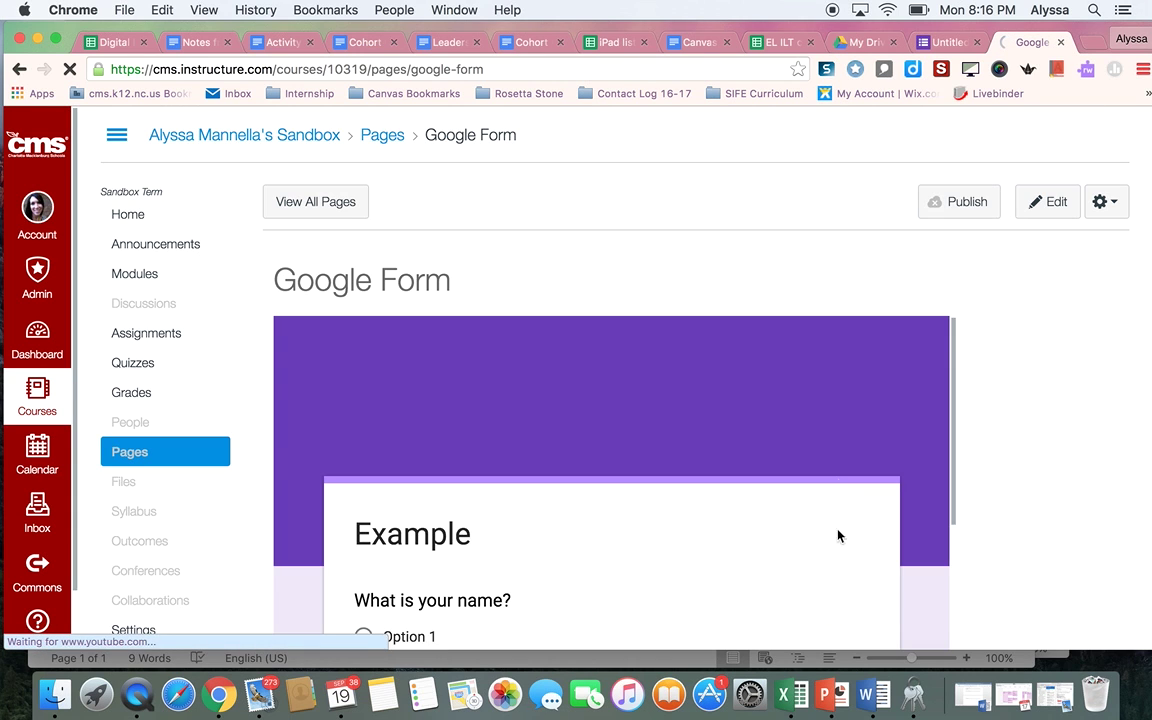
- Examine the embedded form on the saved page, including its questions, the video and the end of the first section
{"action": "scroll", "coordinate": [815, 464], "scroll_direction": "down", "scroll_amount": 3}
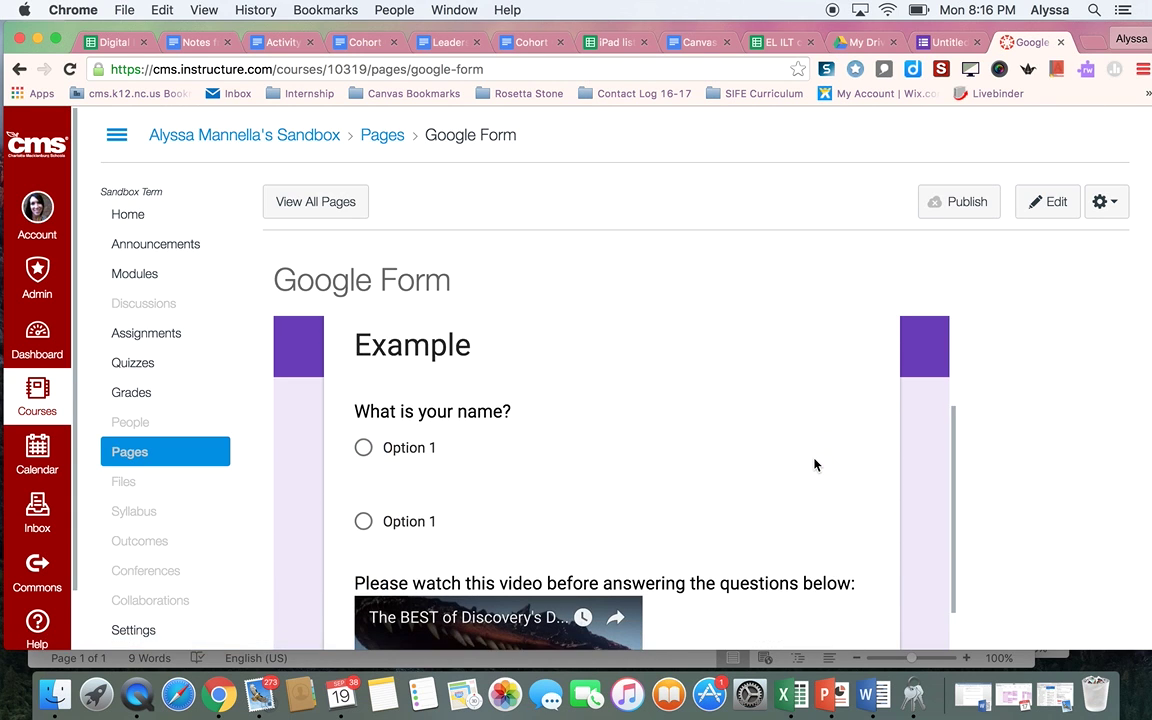
{"action": "scroll", "coordinate": [442, 470], "scroll_direction": "down", "scroll_amount": 6}
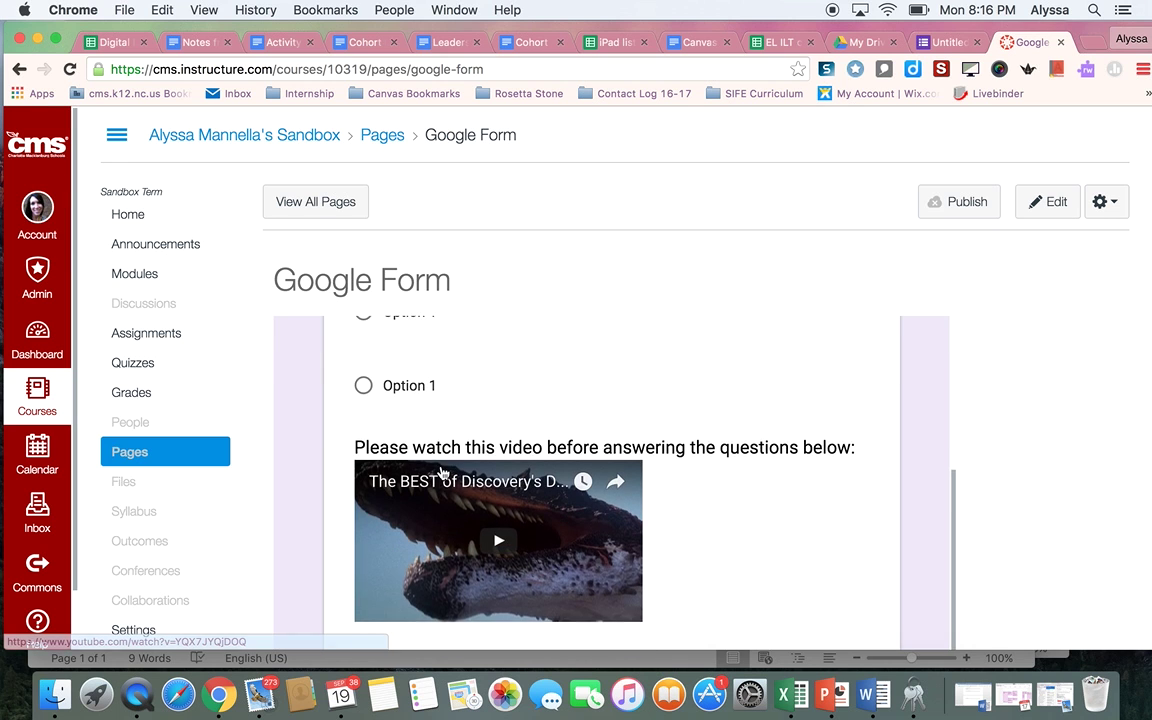
{"action": "scroll", "coordinate": [441, 471], "scroll_direction": "down", "scroll_amount": 2}
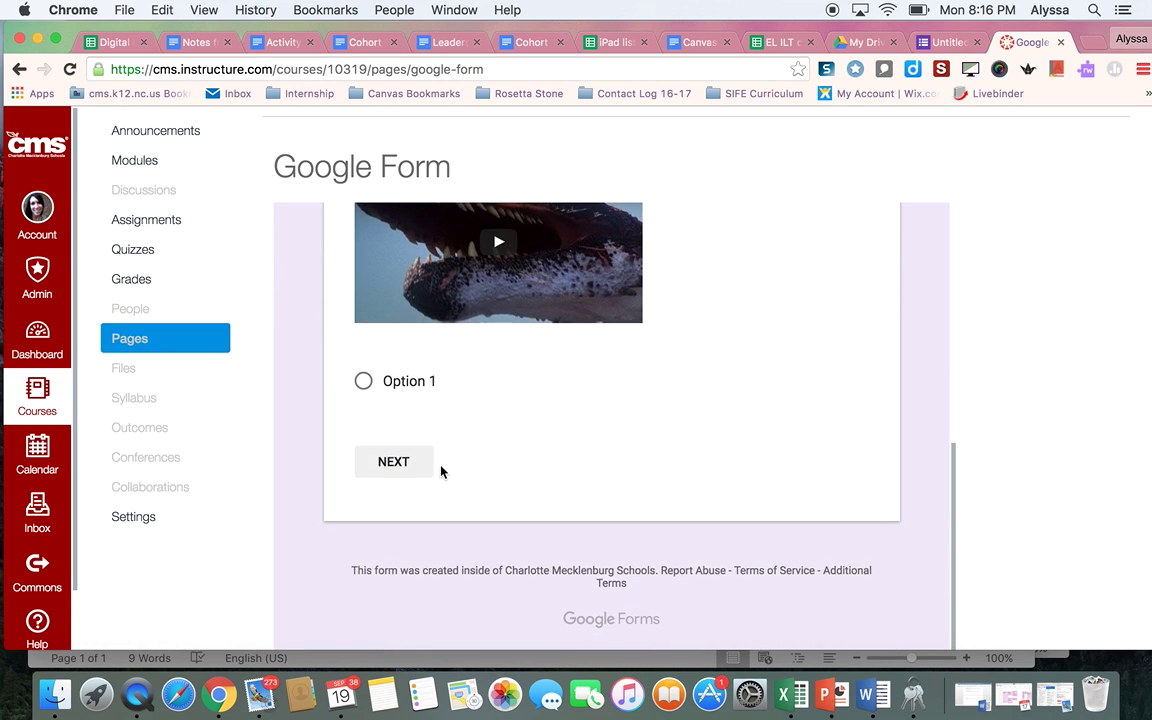
{"action": "scroll", "coordinate": [441, 471], "scroll_direction": "up", "scroll_amount": 2}
{"action": "scroll", "coordinate": [548, 460], "scroll_direction": "up", "scroll_amount": 6}
{"action": "scroll", "coordinate": [622, 442], "scroll_direction": "down", "scroll_amount": 6}
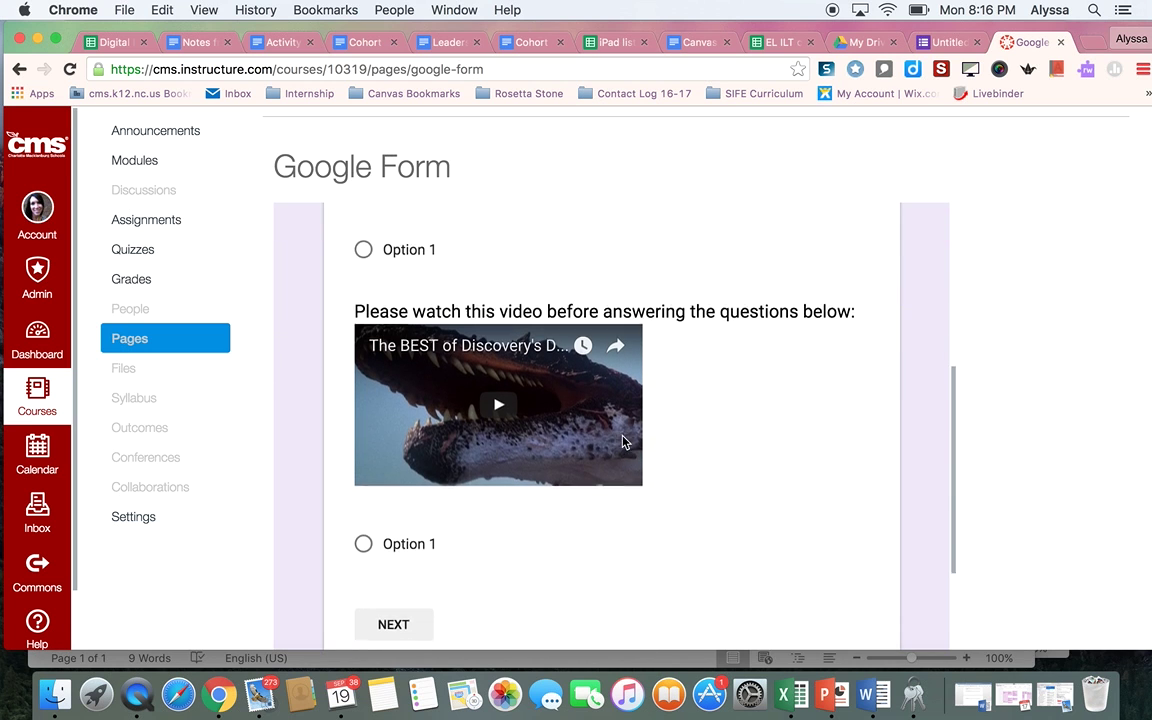
{"action": "scroll", "coordinate": [660, 471], "scroll_direction": "up", "scroll_amount": 8}
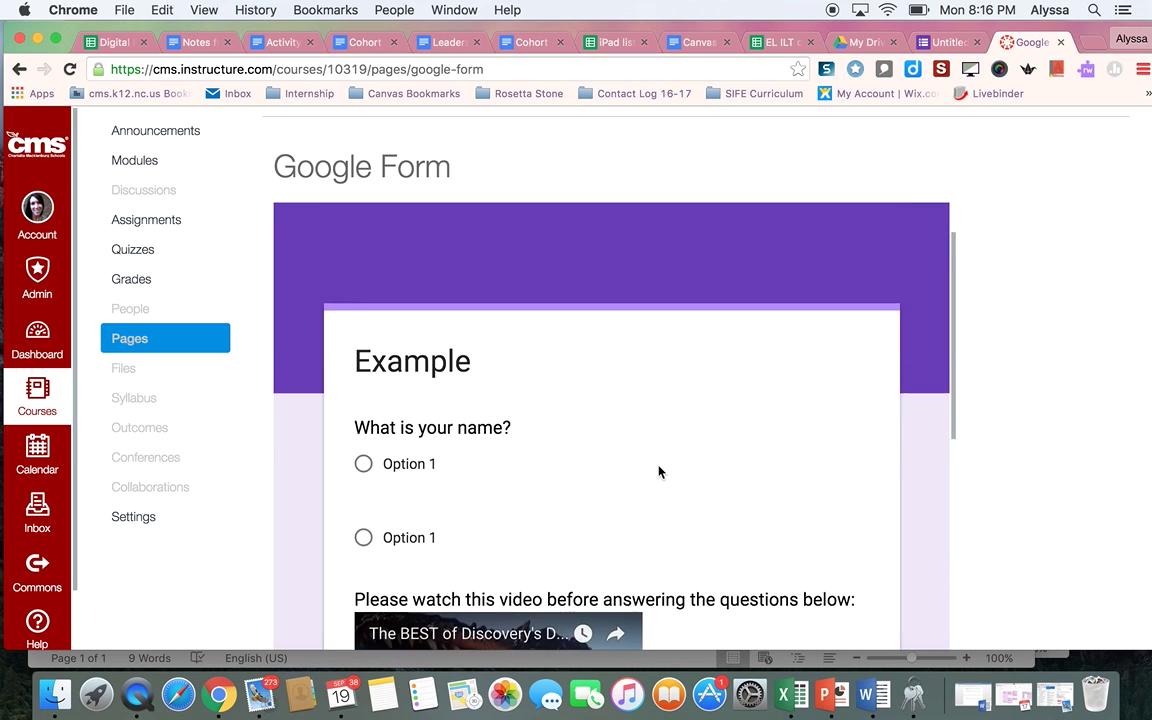
{"action": "scroll", "coordinate": [1008, 255], "scroll_direction": "up", "scroll_amount": 3}
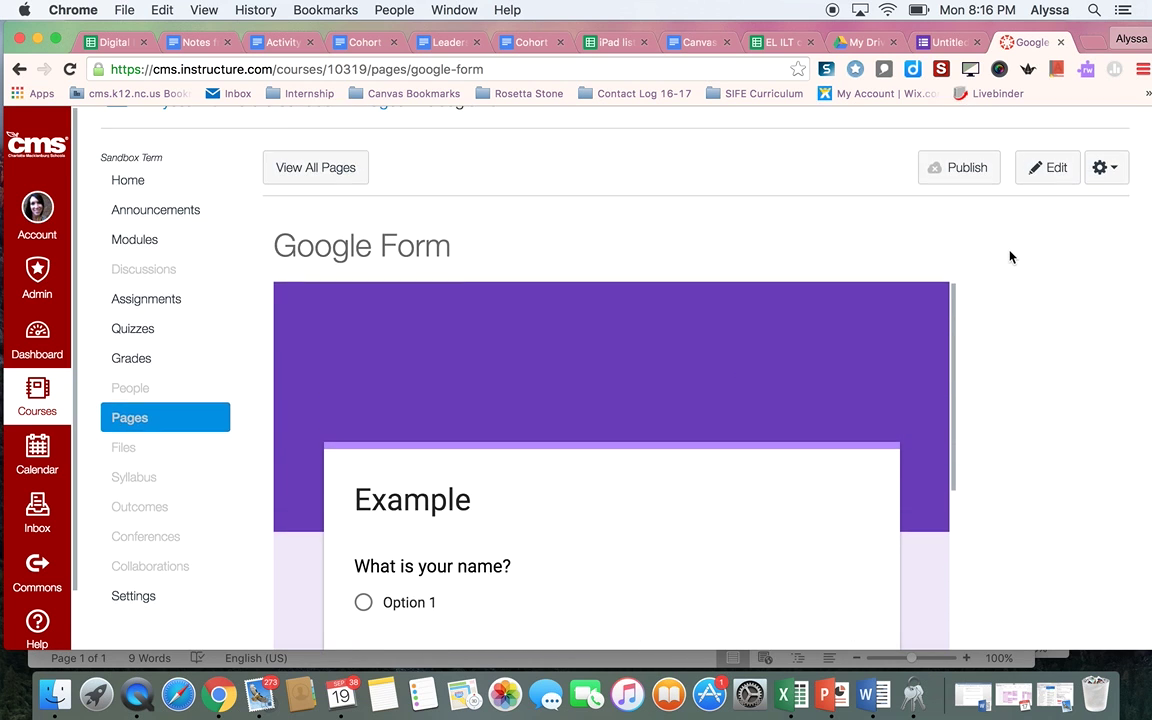
{"action": "scroll", "coordinate": [815, 250], "scroll_direction": "up", "scroll_amount": 1}
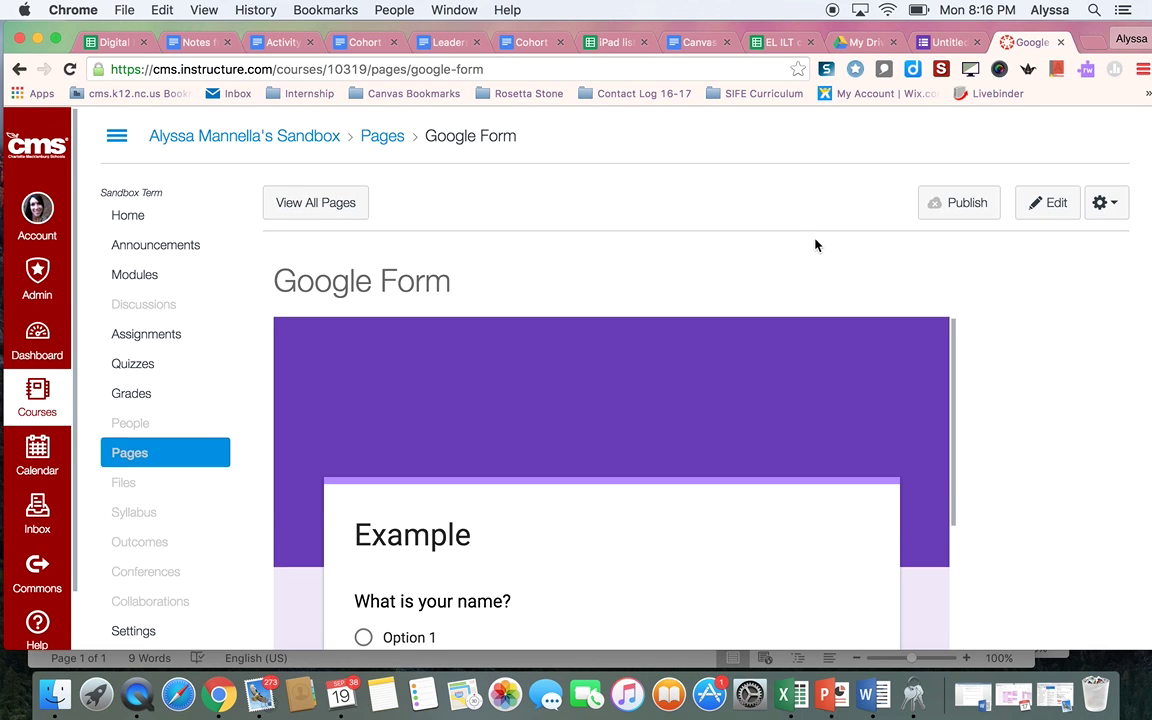